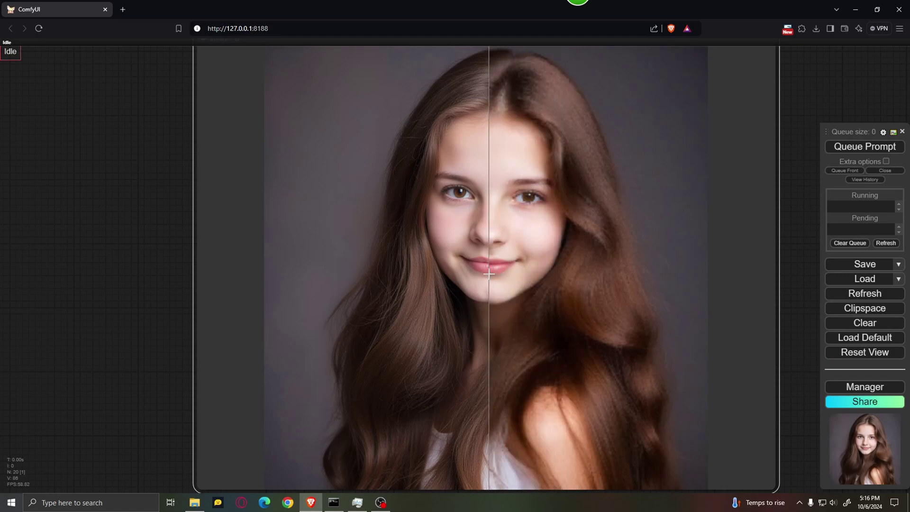
Step: Zoom in and out on the 300 x 300 original and 1024 x 1024 upscaled portraits to compare details
scroll(568, 209, up, 4)
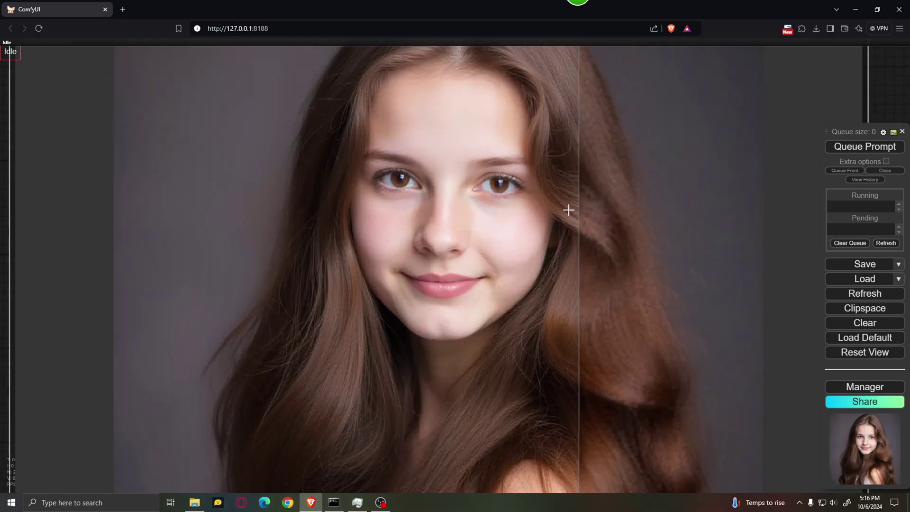
scroll(568, 210, down, 1)
scroll(484, 213, down, 3)
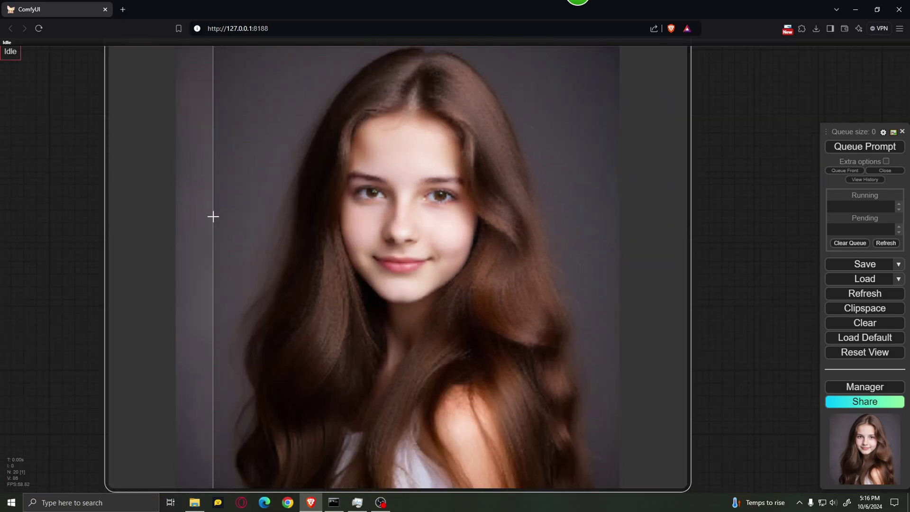
scroll(270, 205, up, 7)
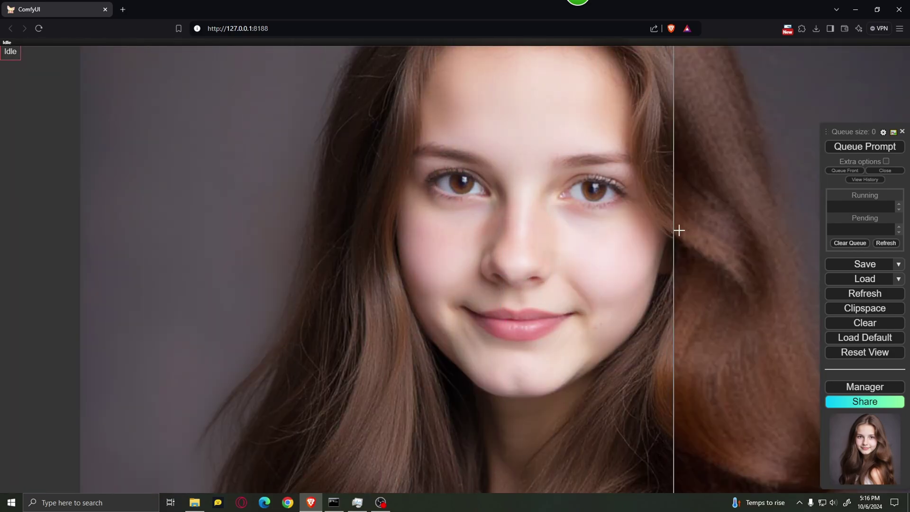
scroll(782, 227, down, 4)
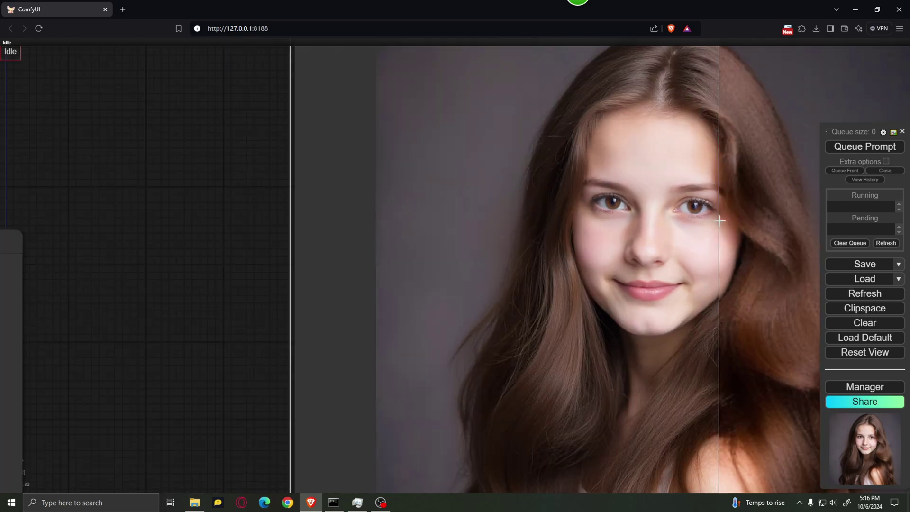
scroll(720, 220, up, 4)
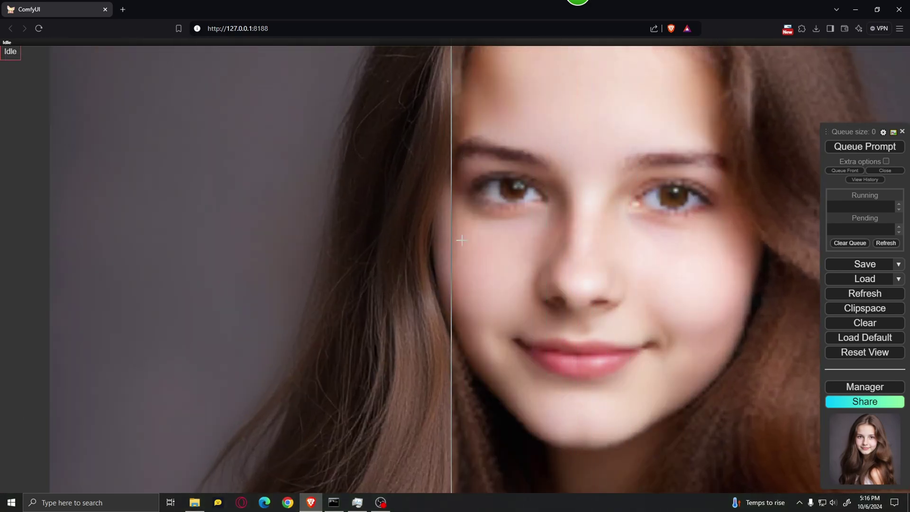
scroll(602, 232, down, 8)
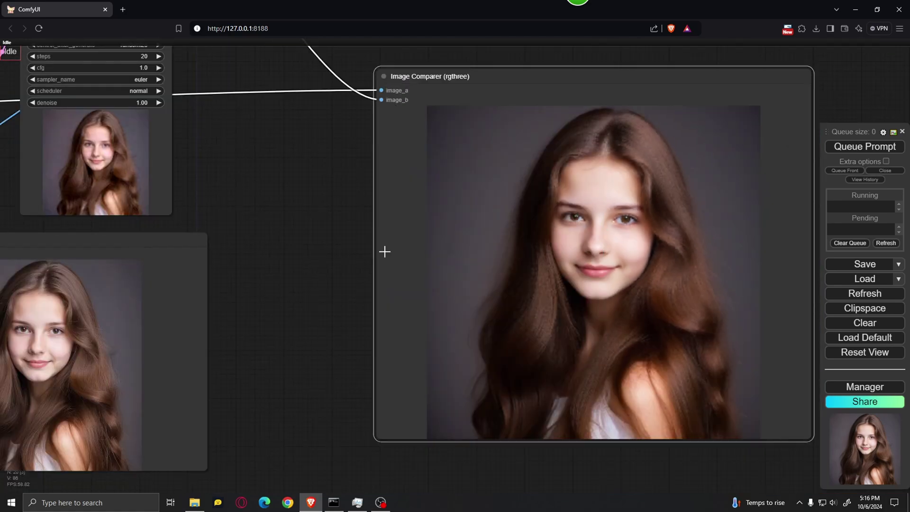
drag(377, 246, 470, 334)
scroll(471, 334, up, 6)
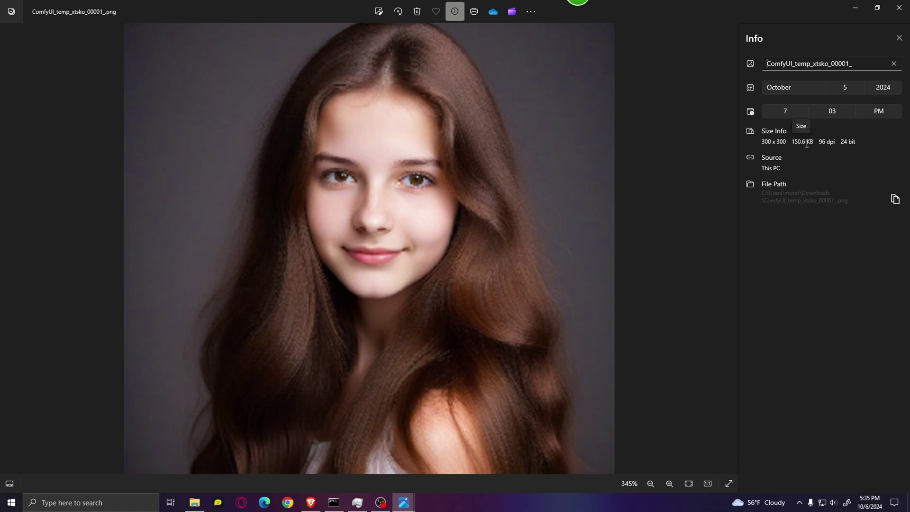
Step: Zoom again to inspect the portrait details before moving to the Flux upscaler Space
scroll(649, 146, down, 1)
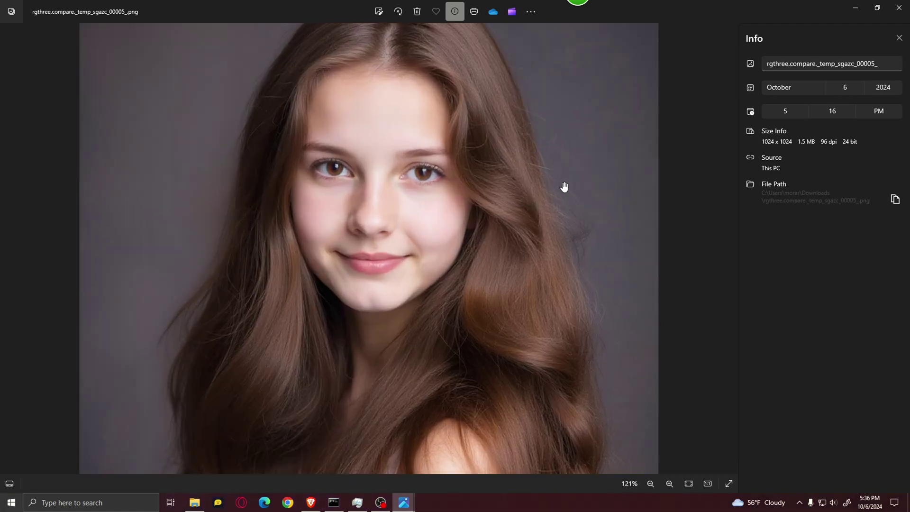
scroll(304, 197, up, 2)
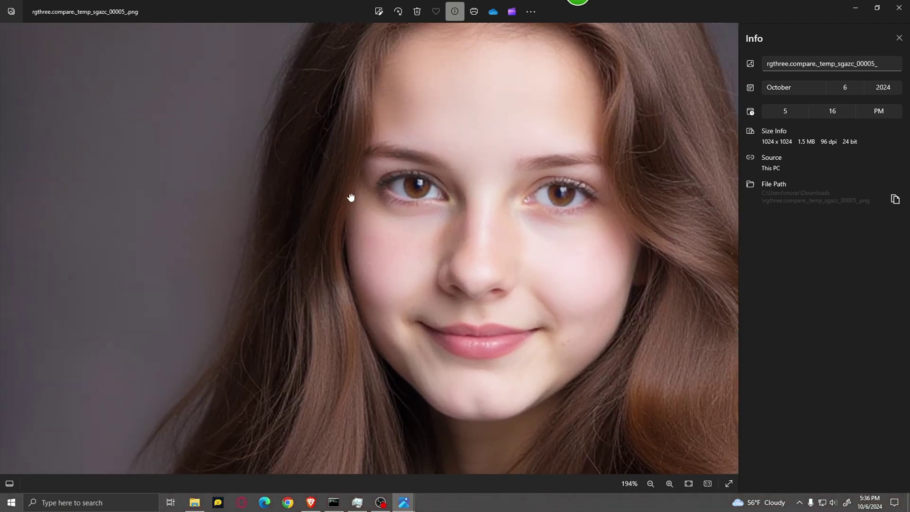
scroll(339, 199, up, 2)
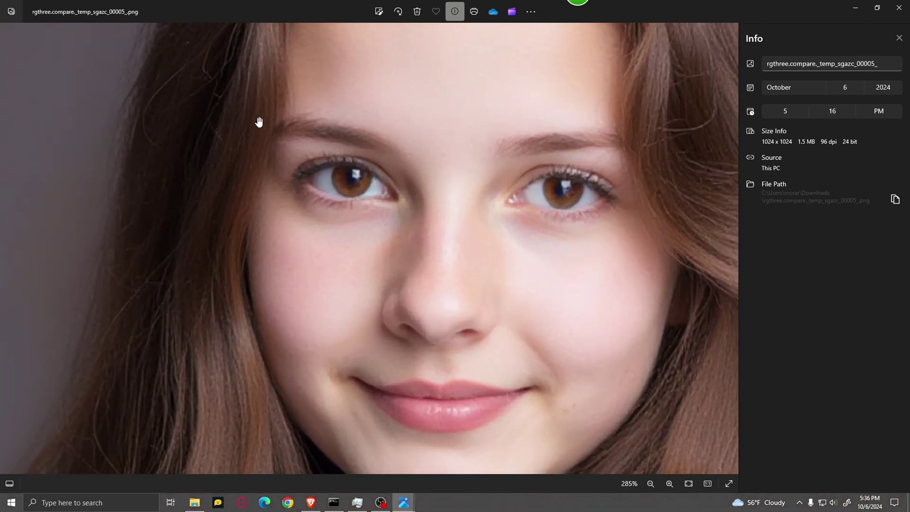
scroll(260, 311, down, 5)
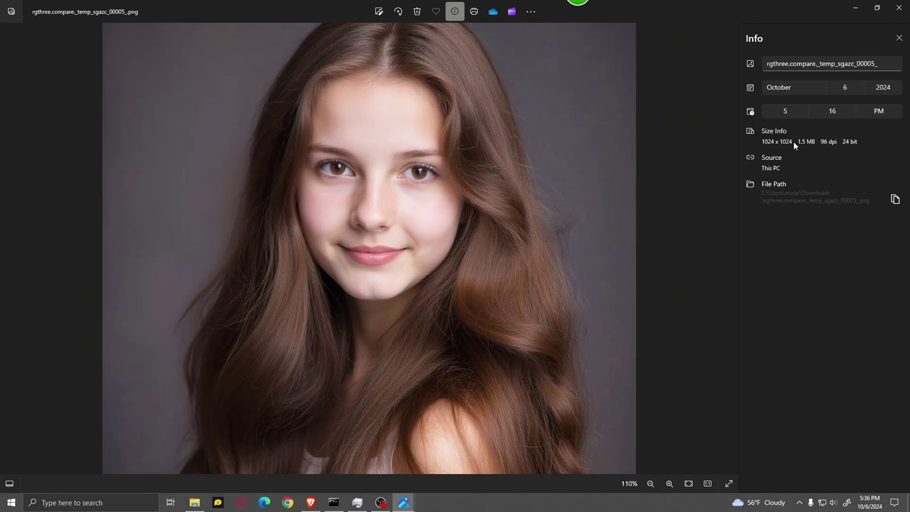
key(Tab)
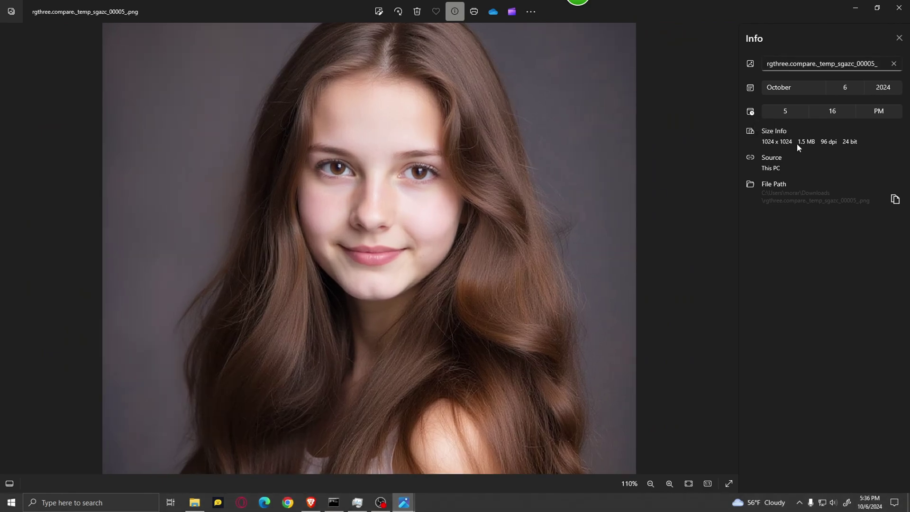
scroll(643, 326, down, 1)
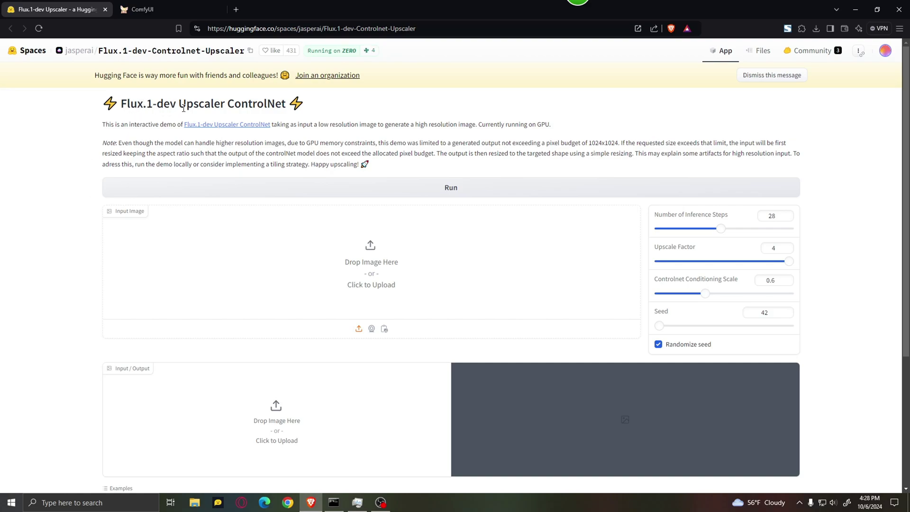
Step: Upload ComfyUI_temp_mfgmq_00006_ from the Downloads > 1 low folder as the input image
click(403, 257)
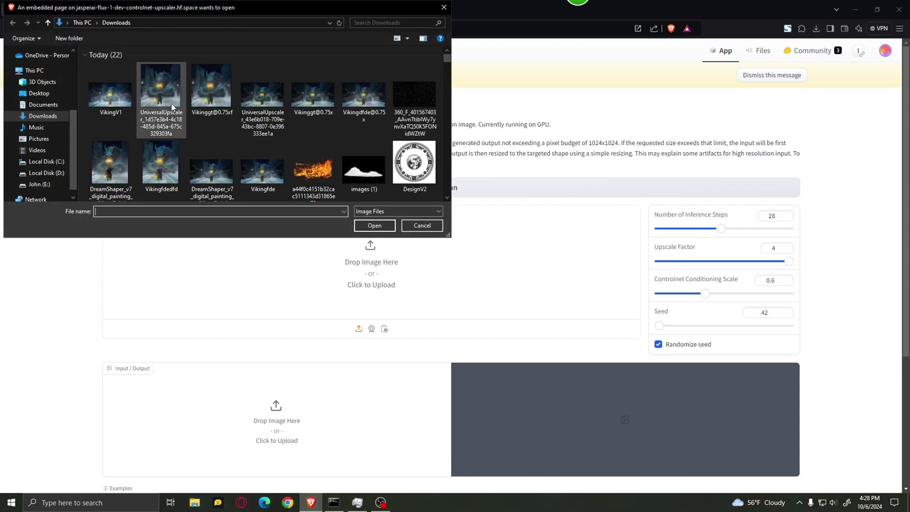
scroll(400, 158, down, 1)
double_click(377, 150)
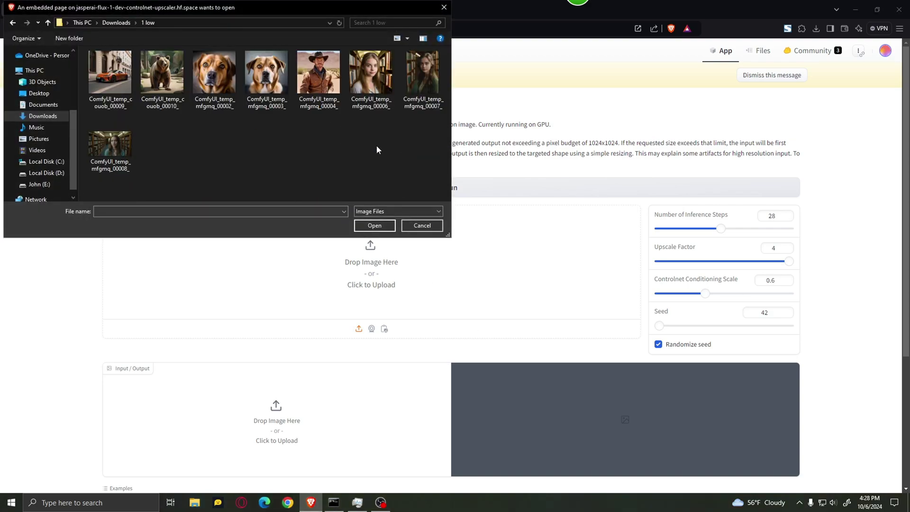
click(372, 76)
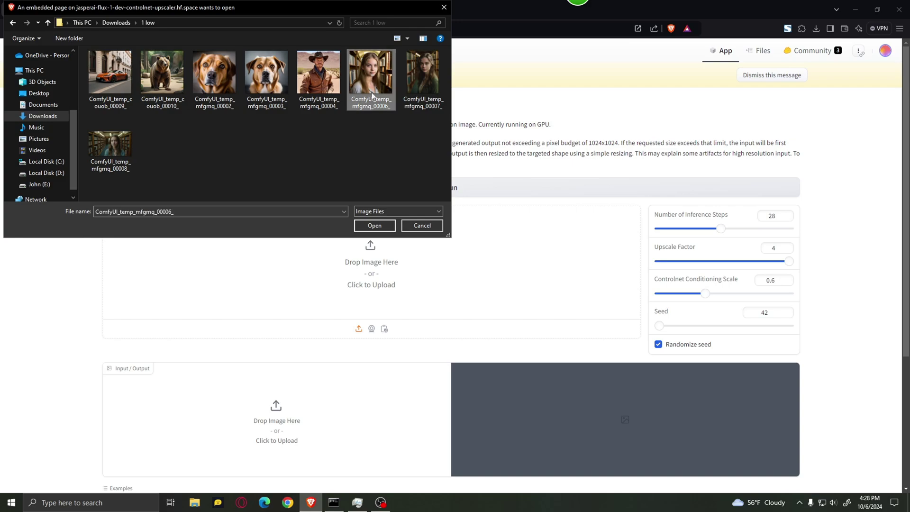
click(375, 226)
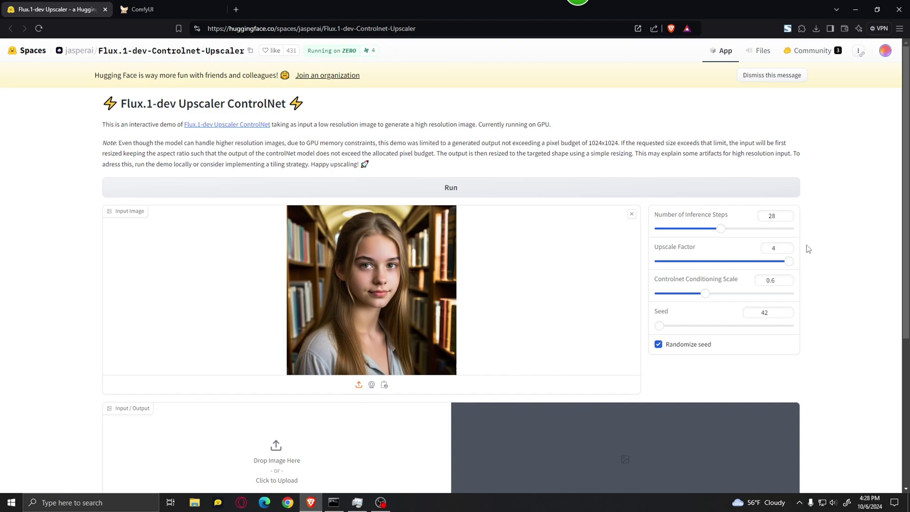
Step: Set the upscale factor back to 4 and the seed to 286496
click(786, 250)
click(786, 251)
click(786, 246)
click(786, 246)
click(786, 251)
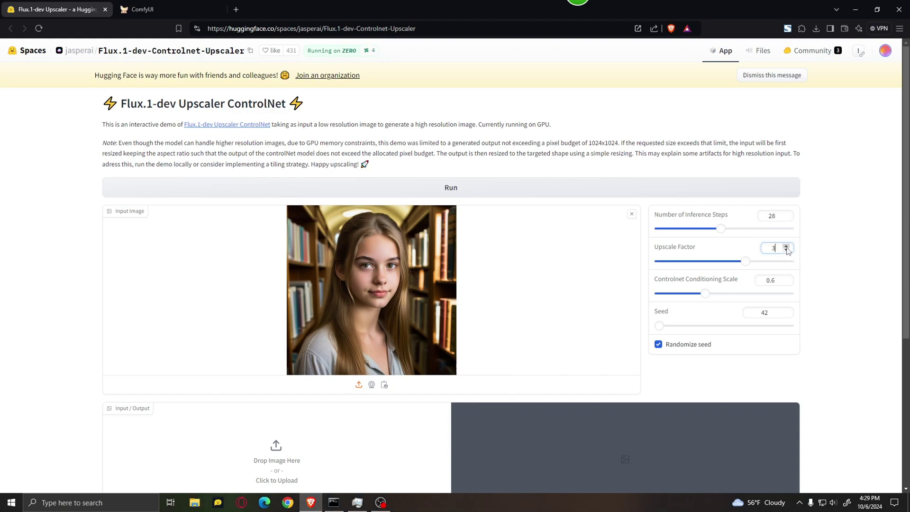
click(786, 246)
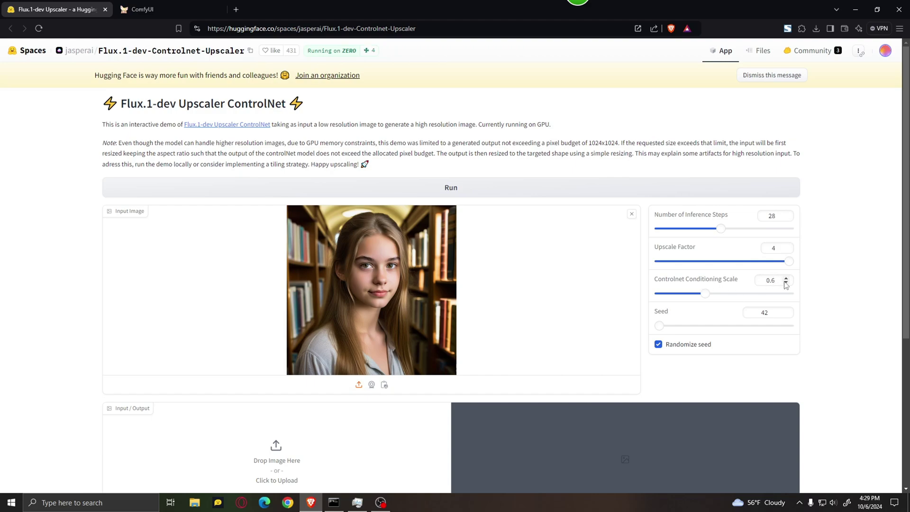
drag(660, 326, 696, 326)
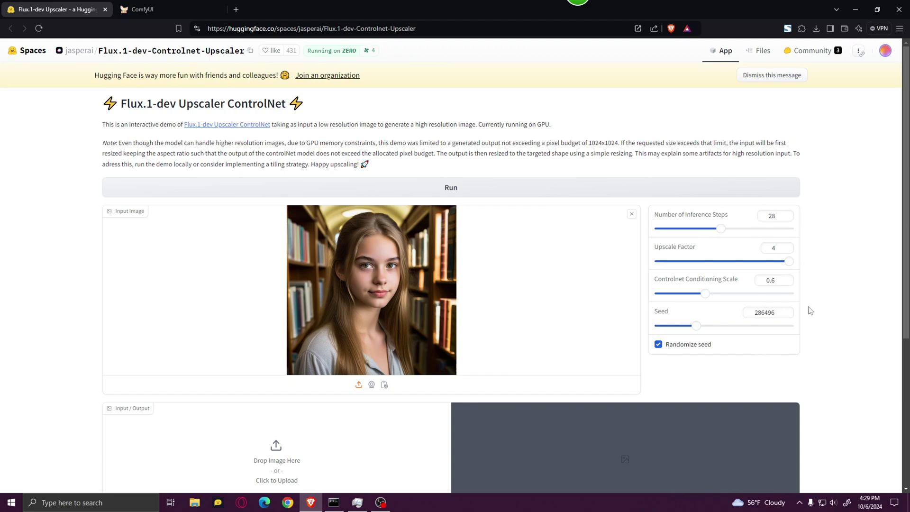
Step: Run the 4x upscale and drag the before/after divider over the result
click(487, 187)
scroll(546, 329, down, 4)
scroll(825, 345, up, 2)
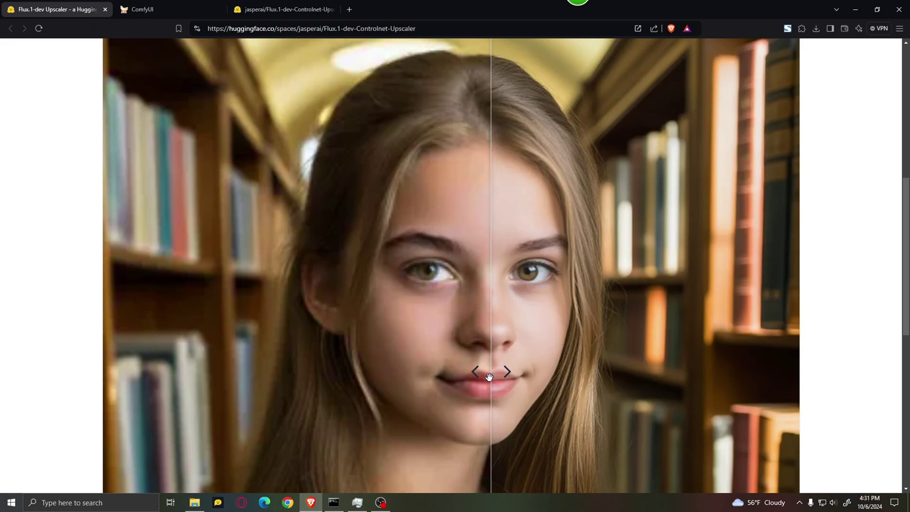
drag(489, 377, 492, 319)
Step: Open the original ComfyUI_temp_mfgmq_00006_ portrait from the 1 low folder in Photos
scroll(549, 288, up, 3)
scroll(549, 288, down, 4)
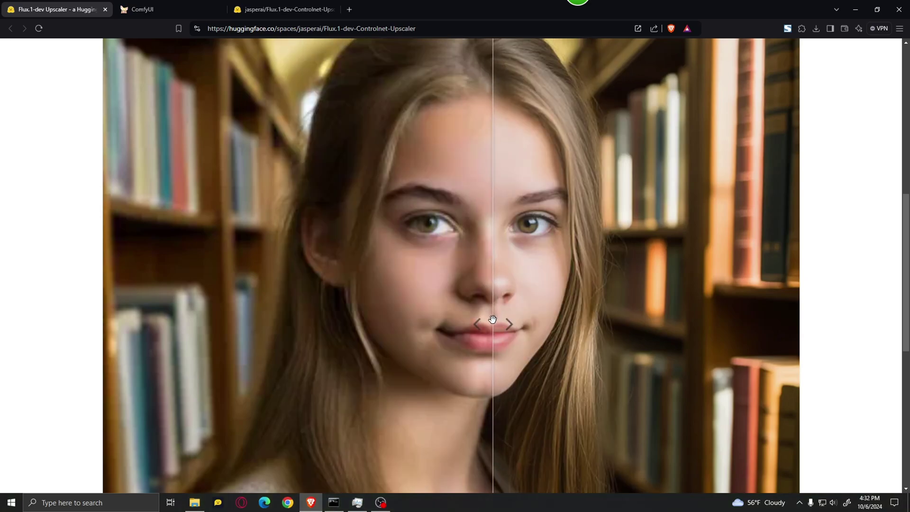
click(195, 501)
double_click(523, 204)
Step: Close Photos and check the file's Details properties, showing only 358 x 358
scroll(462, 194, up, 6)
scroll(462, 194, down, 10)
key(alt+F4)
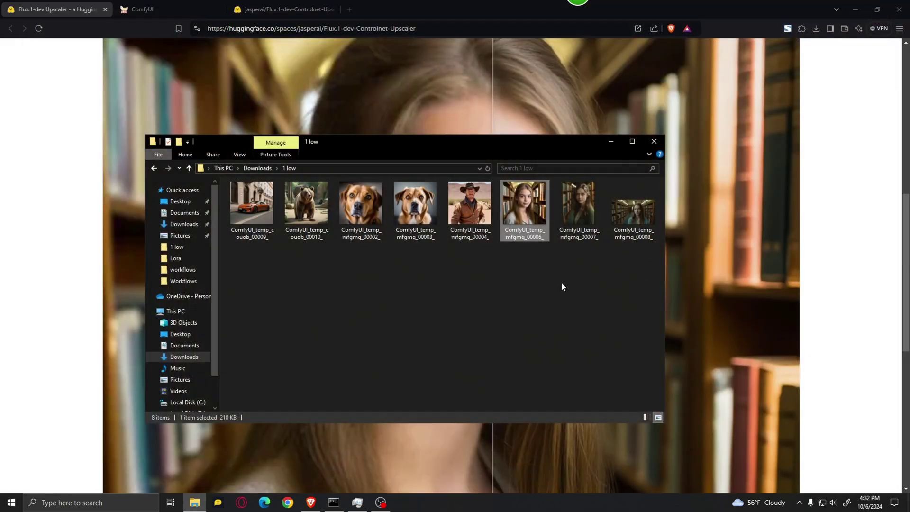
right_click(518, 231)
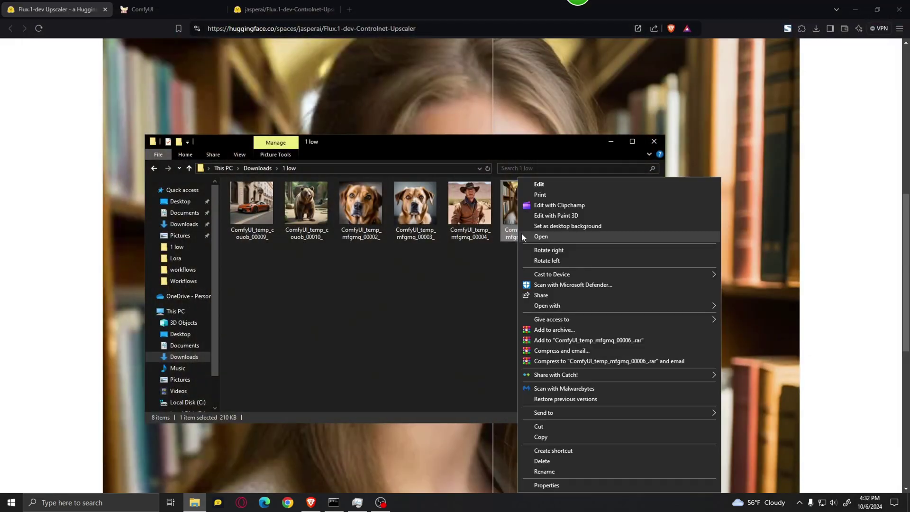
click(568, 485)
click(582, 256)
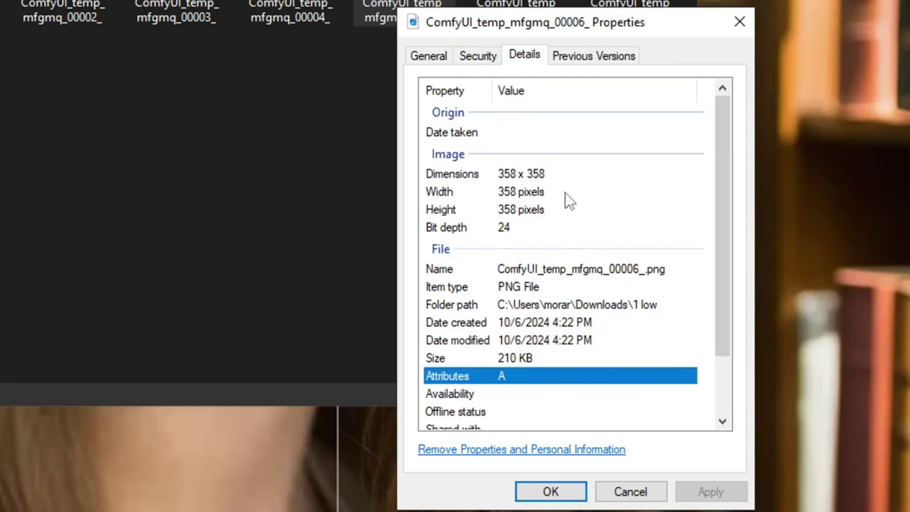
click(575, 491)
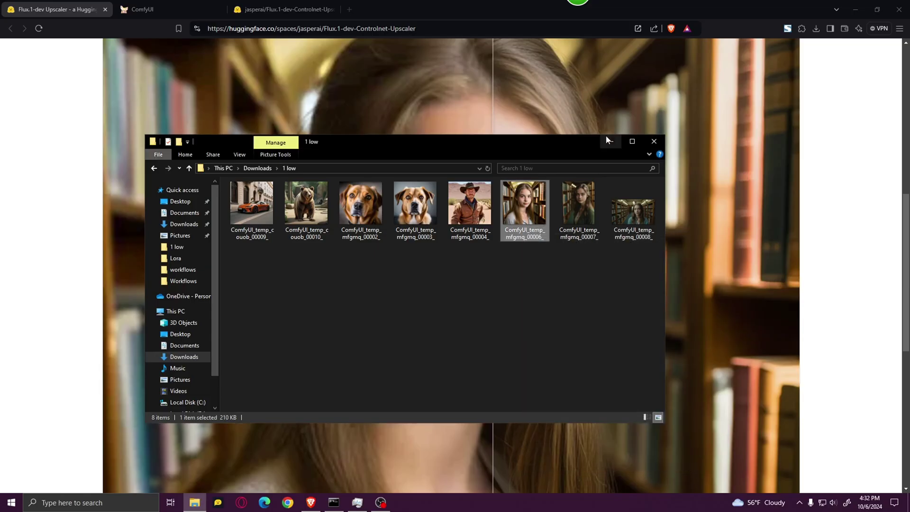
Step: Minimise Explorer, compare the portrait halves with the divider, and return to ComfyUI
click(605, 136)
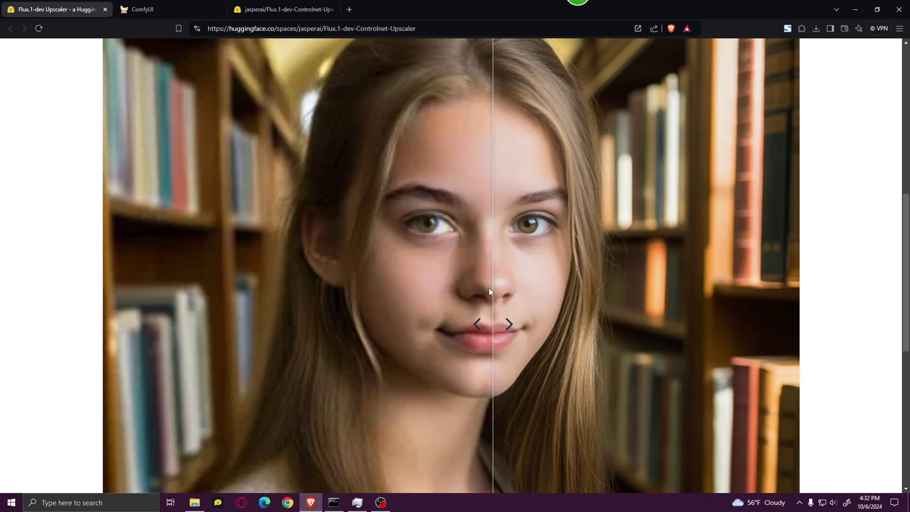
drag(489, 290, 496, 323)
key(ctrl+Tab)
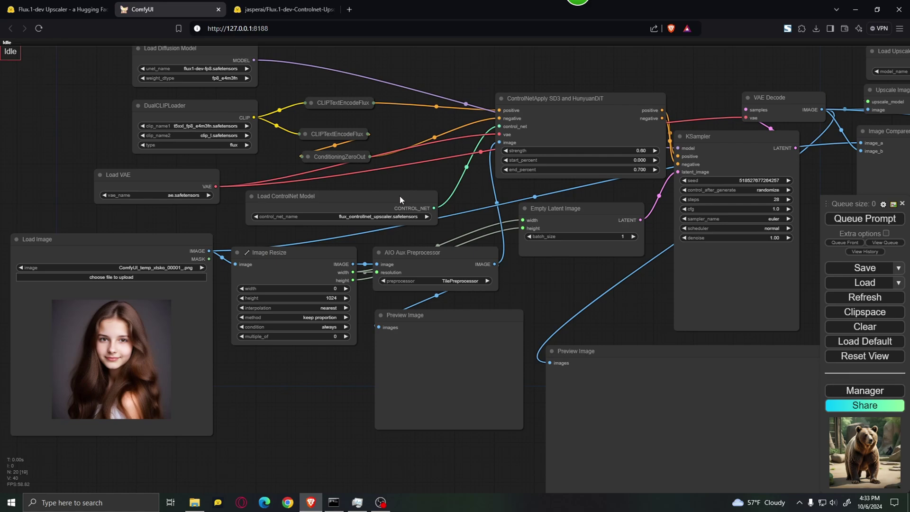
Step: Open and close the ComfyUI Manager, then go to the jasperai Flux.1-dev-Controlnet-Upscaler page
scroll(502, 207, down, 2)
scroll(311, 130, up, 3)
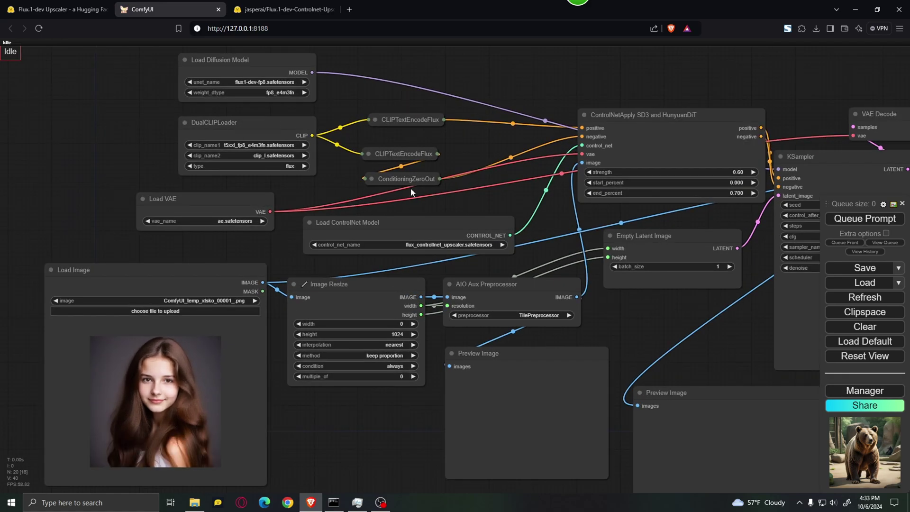
click(862, 390)
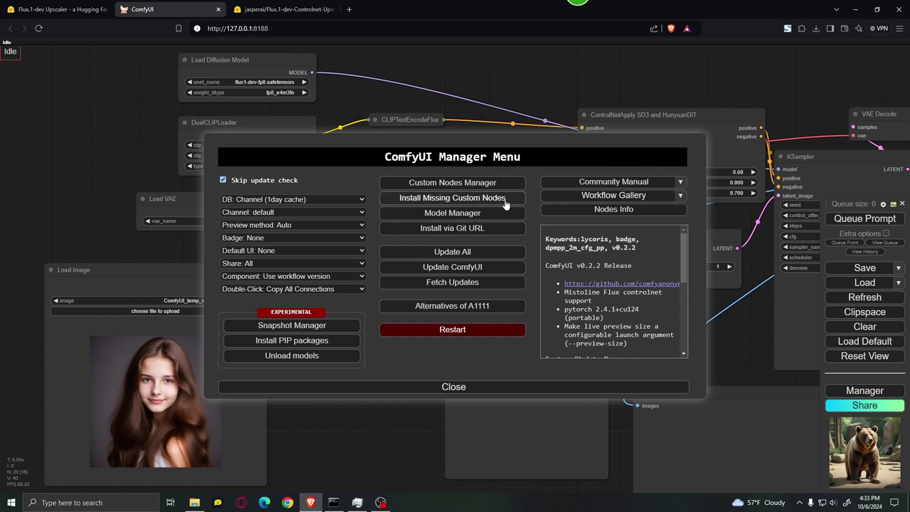
click(471, 388)
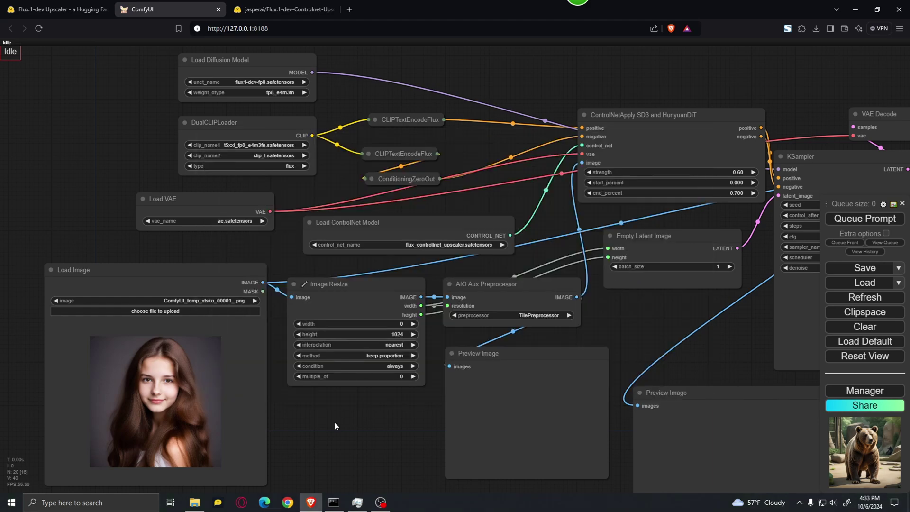
scroll(340, 422, up, 3)
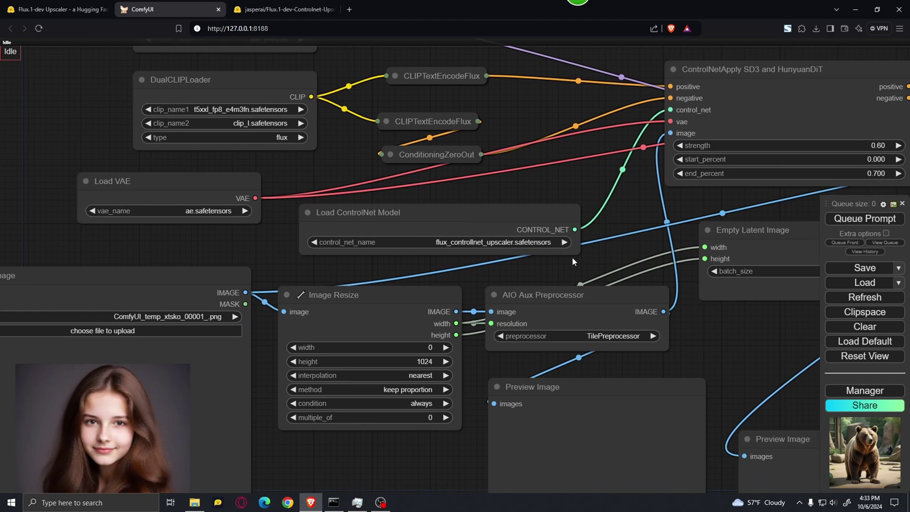
click(284, 9)
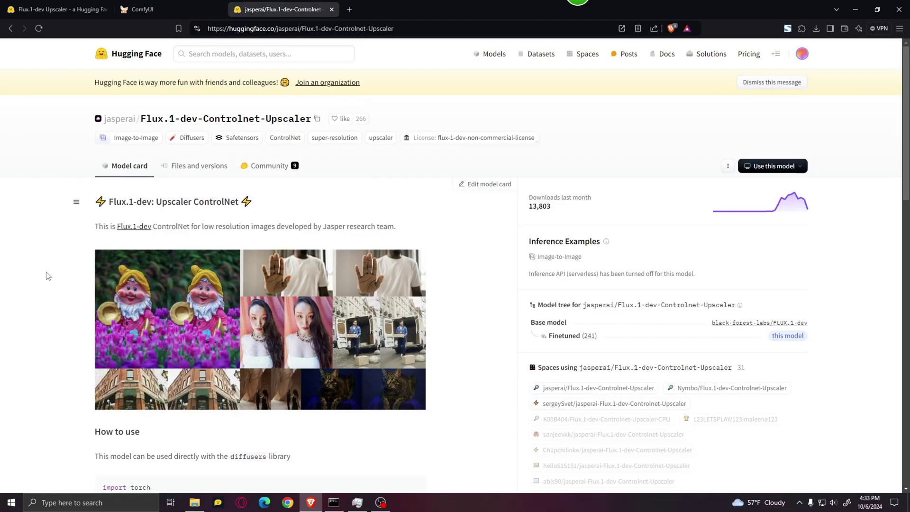
Step: Start downloading diffusion_pytorch_model.safetensors from the repository's Files and versions
click(187, 169)
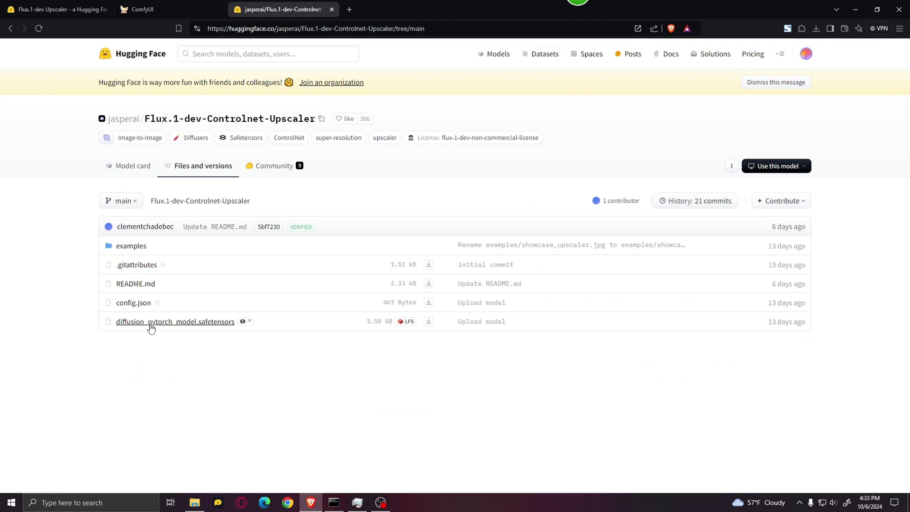
click(429, 321)
scroll(48, 147, down, 1)
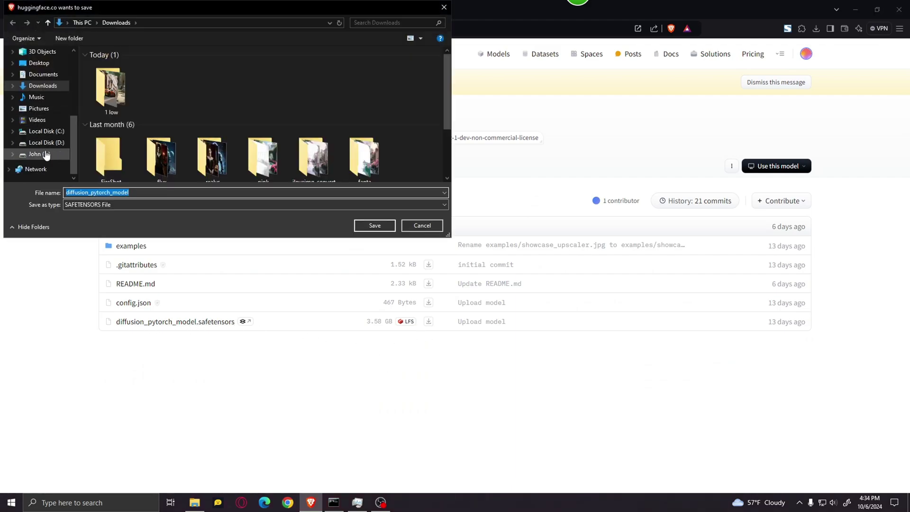
Step: Browse the save location to E: Stable Diff\ComfyUI\ComfyUI_windows_portable\ComfyUI\models\controlnet
click(40, 153)
double_click(416, 138)
double_click(125, 65)
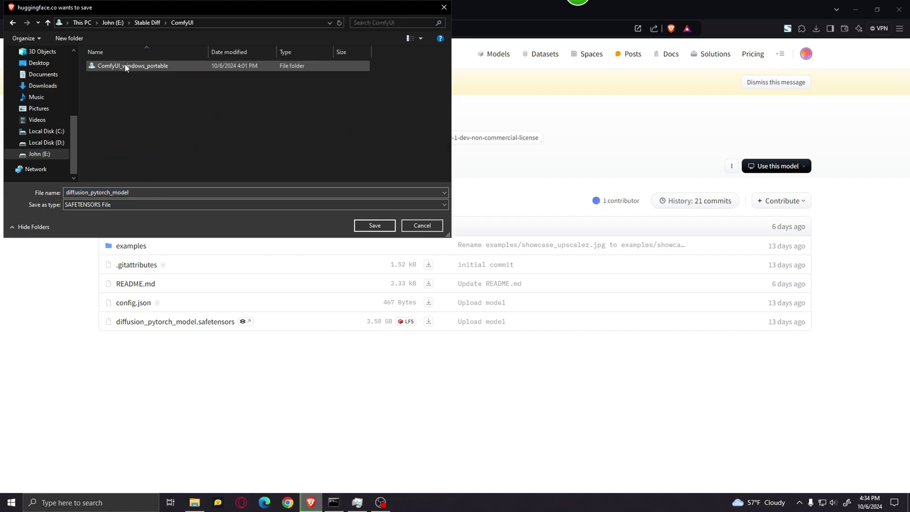
double_click(125, 65)
double_click(125, 65)
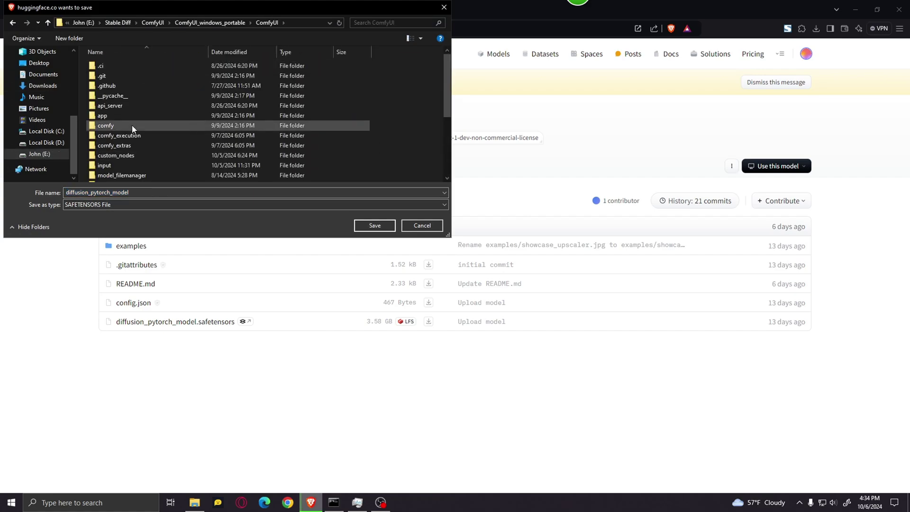
scroll(130, 123, down, 2)
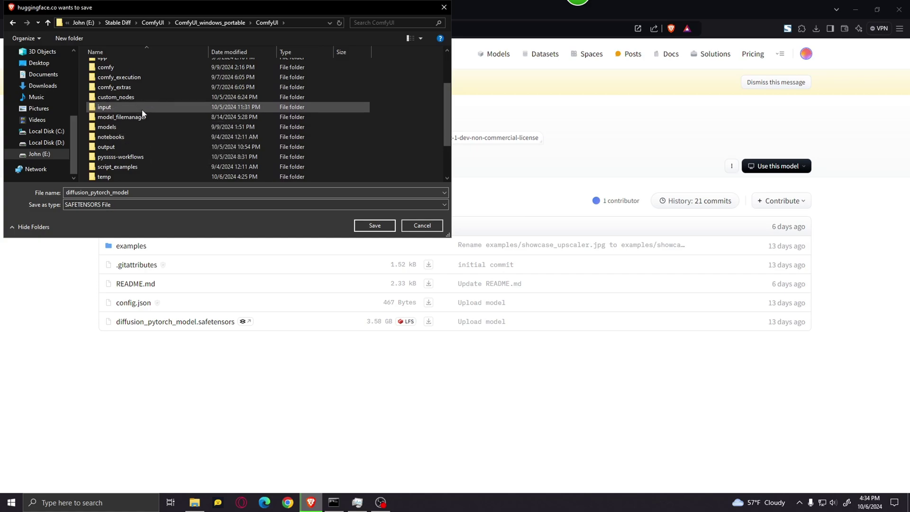
double_click(137, 126)
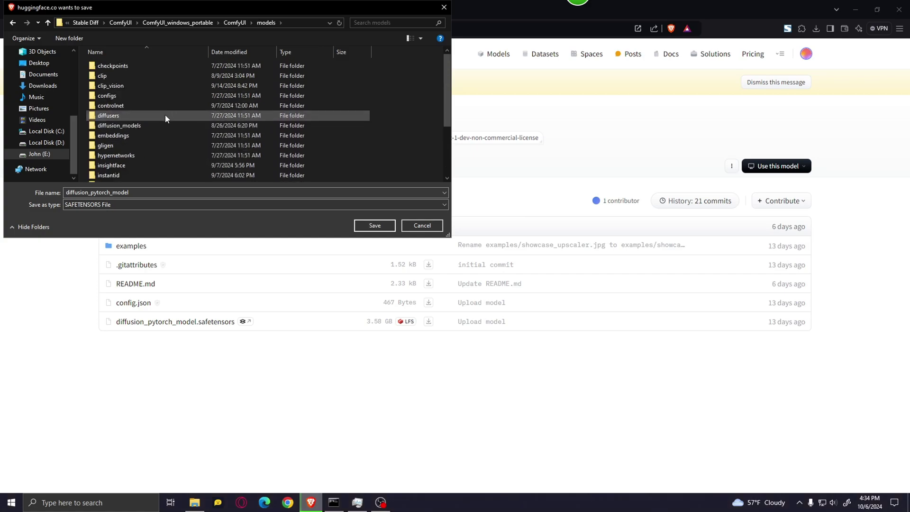
double_click(140, 105)
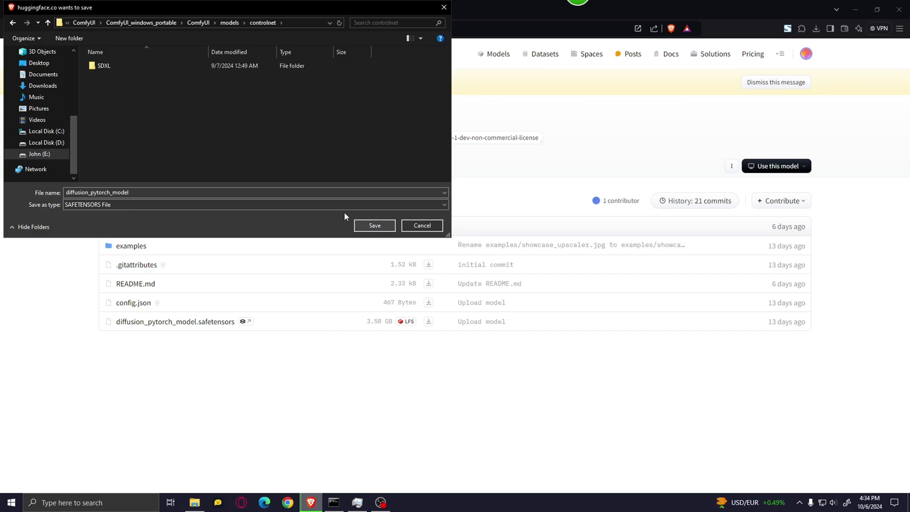
Step: Begin renaming the file to 'dlux_u', then cancel the save
key(shift+Tab)
key(shift+Tab)
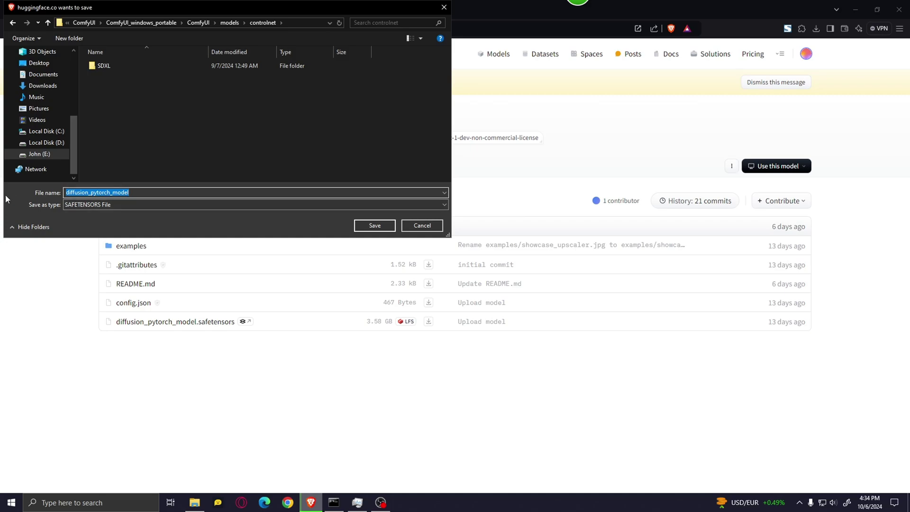
text(dlux_u)
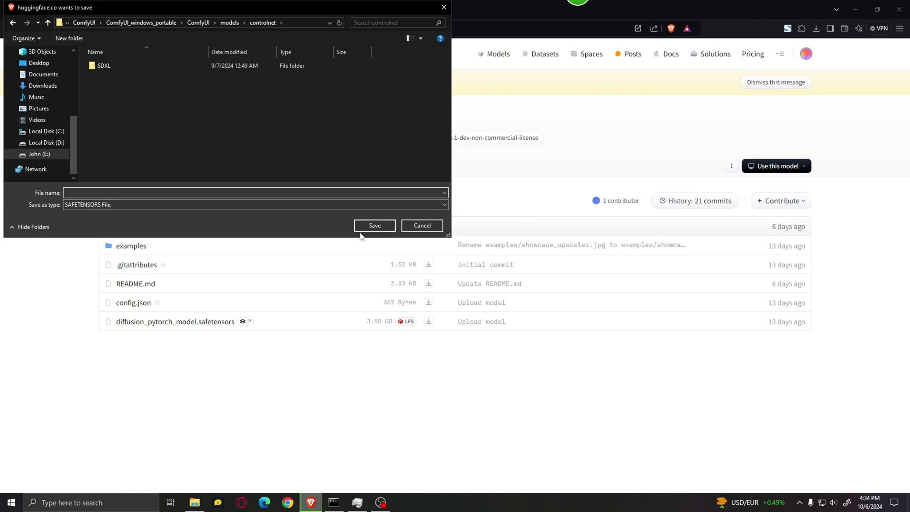
click(421, 226)
click(142, 9)
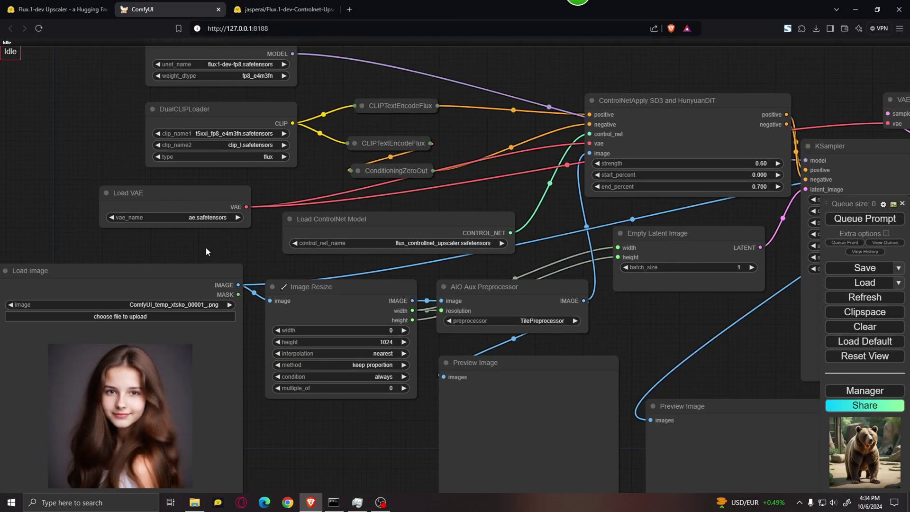
drag(234, 243, 311, 213)
scroll(360, 411, up, 2)
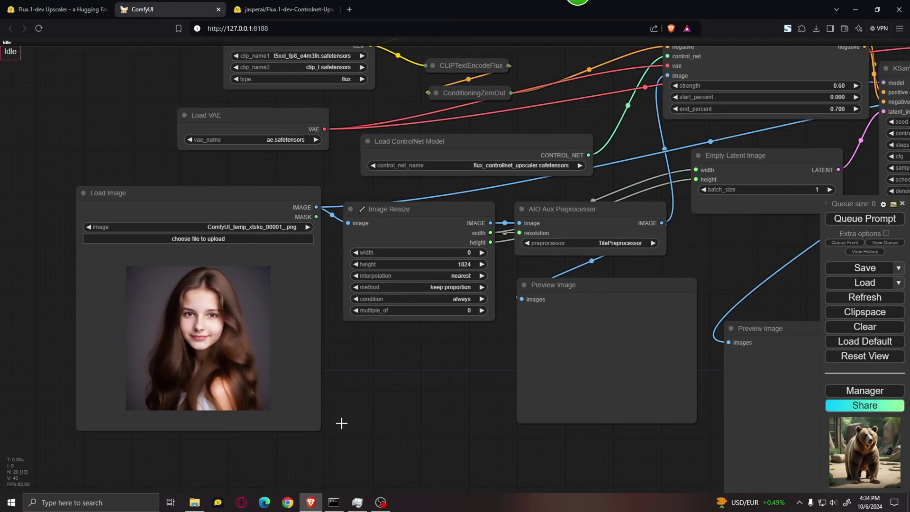
scroll(361, 417, up, 2)
scroll(290, 371, up, 7)
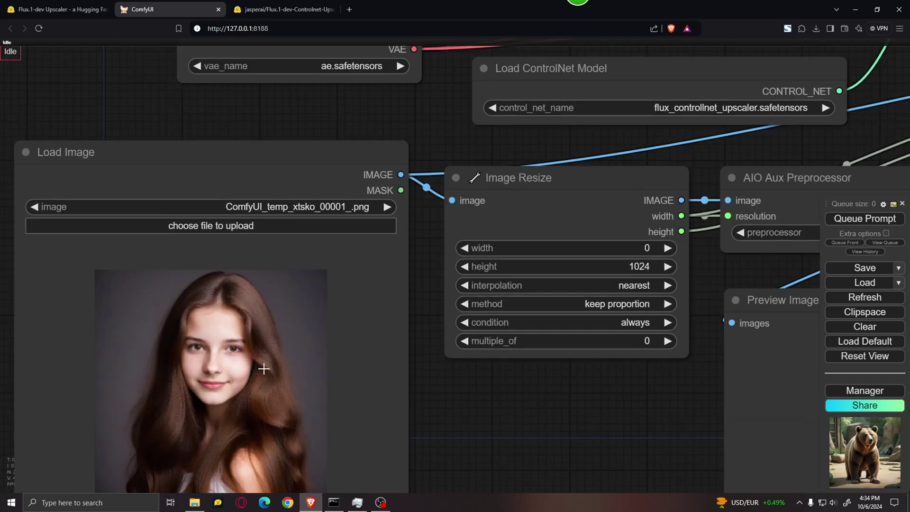
scroll(231, 283, down, 15)
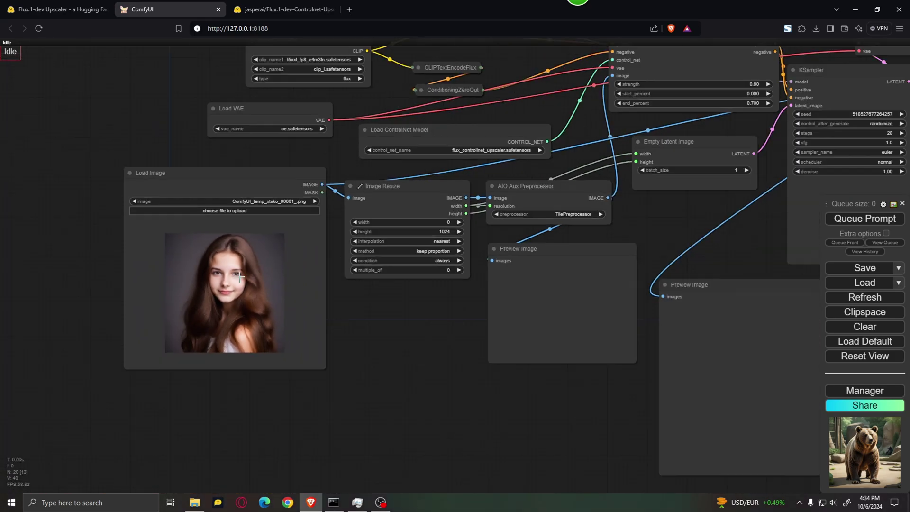
scroll(389, 155, up, 8)
drag(396, 172, 449, 169)
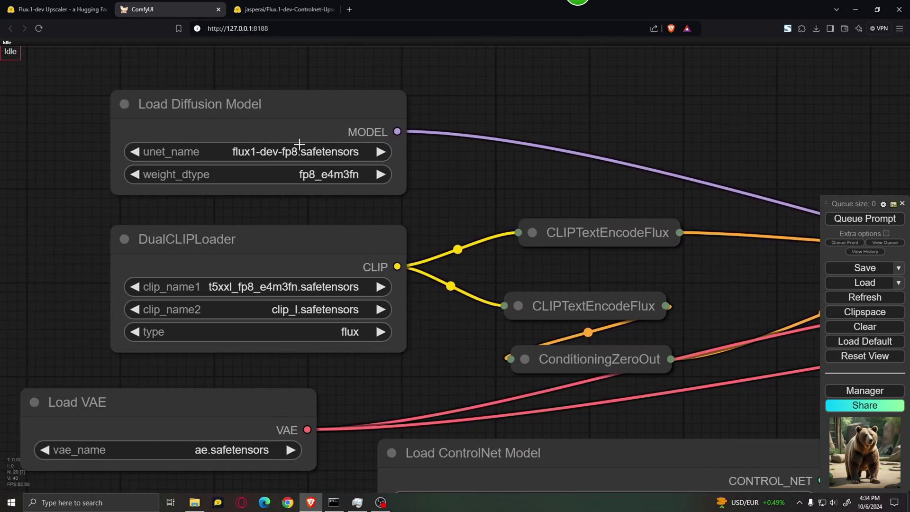
click(264, 152)
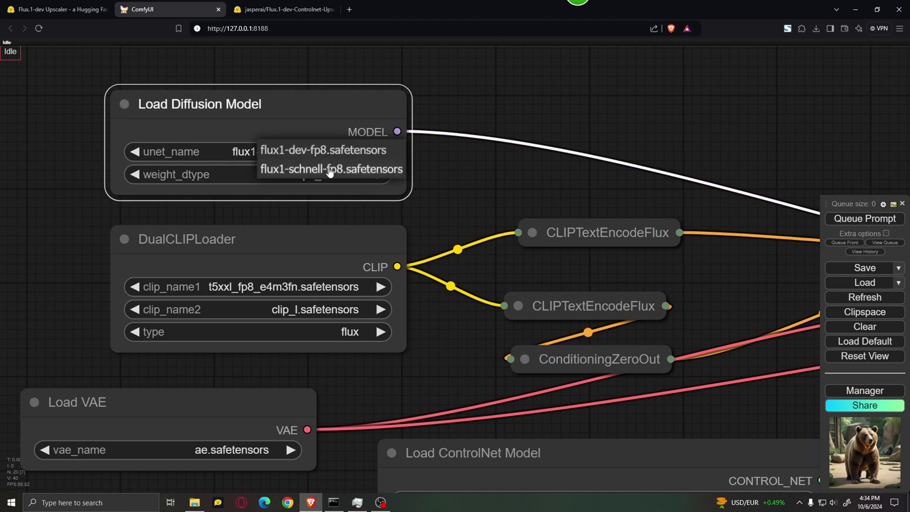
click(375, 150)
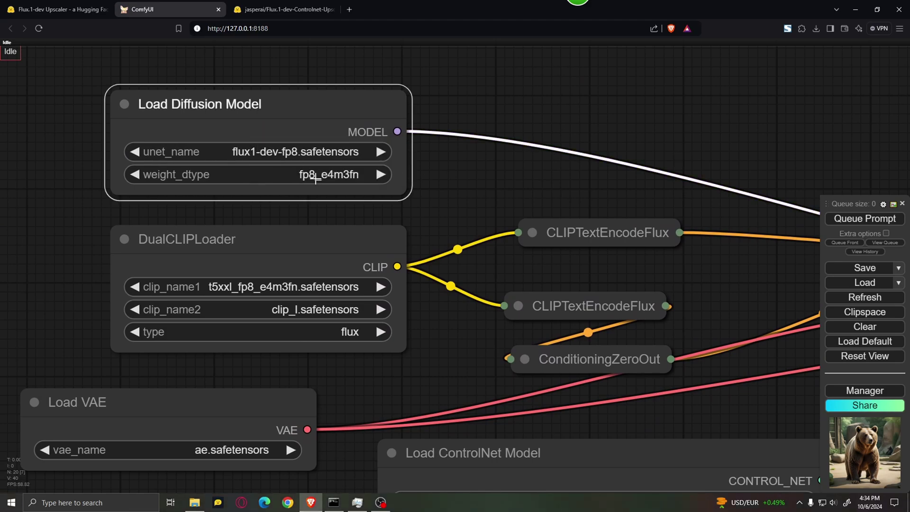
click(331, 174)
click(334, 186)
drag(172, 231, 187, 147)
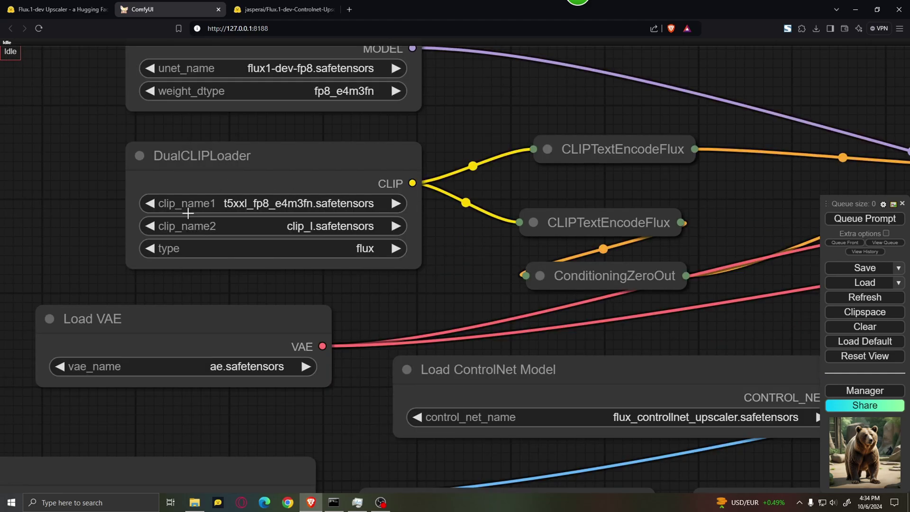
click(299, 202)
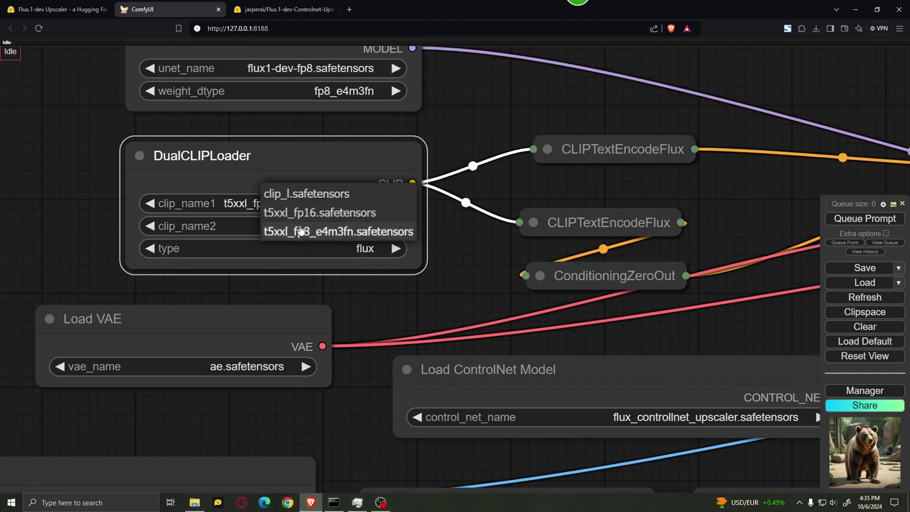
click(432, 210)
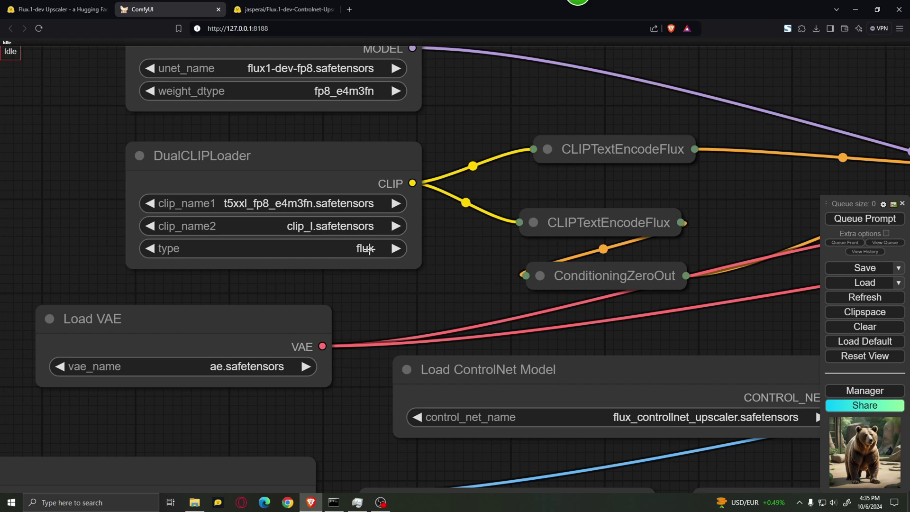
scroll(379, 249, down, 4)
scroll(440, 254, up, 2)
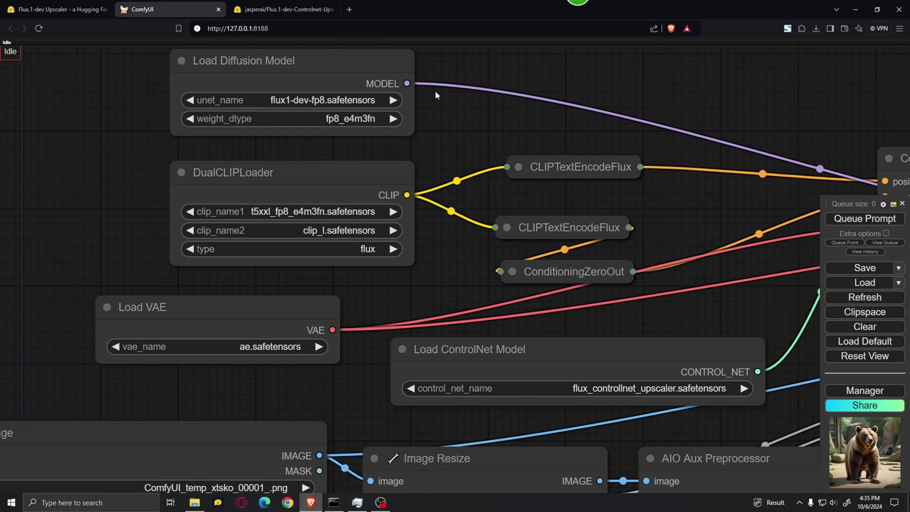
scroll(576, 251, down, 6)
scroll(704, 334, up, 3)
Step: Choose flux_controlnet_upscaler.safetensors as the ControlNet model and zoom out over the workflow
scroll(705, 334, up, 3)
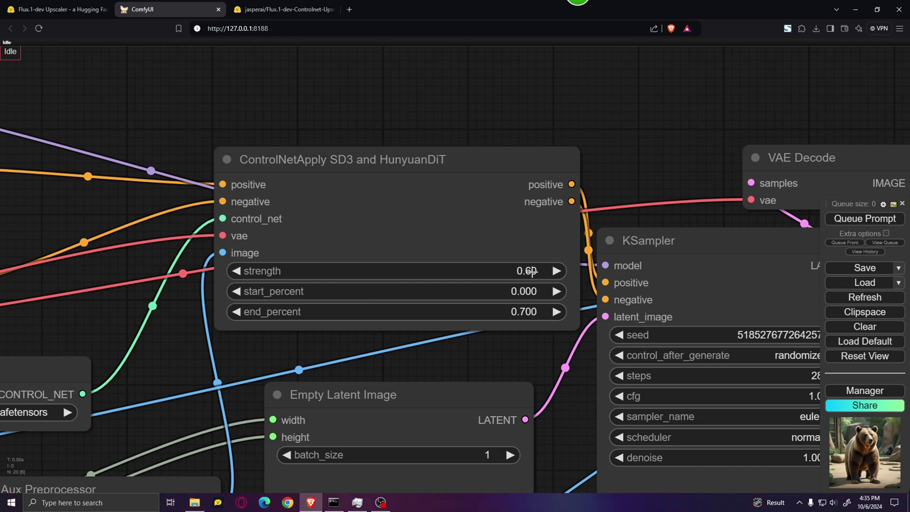
scroll(531, 273, down, 5)
scroll(285, 229, up, 5)
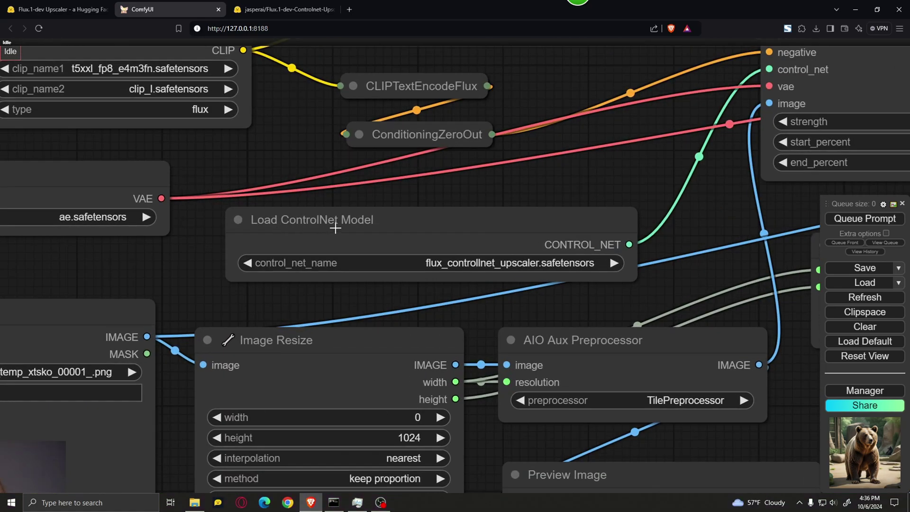
click(533, 267)
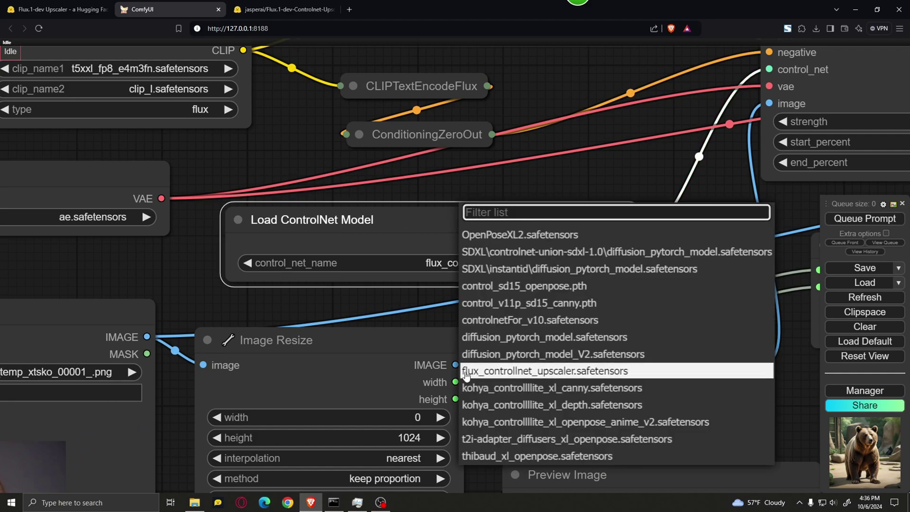
click(652, 373)
scroll(453, 343, down, 3)
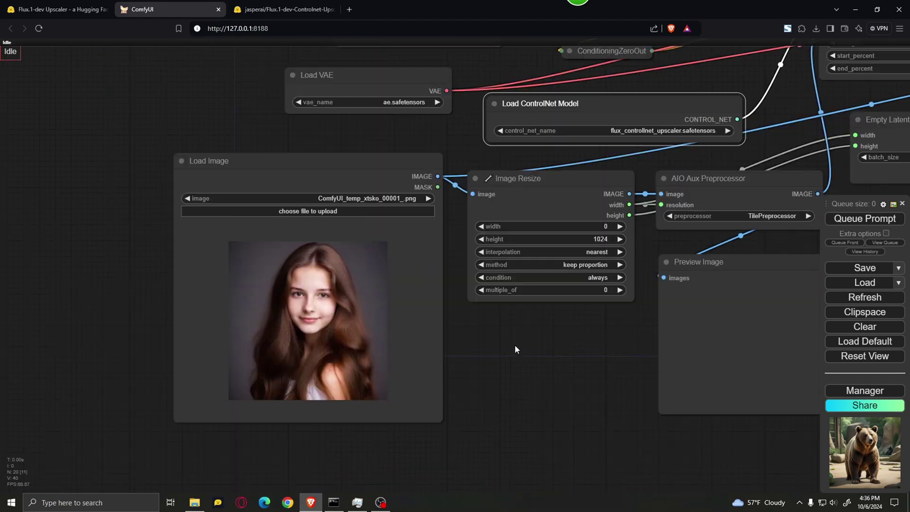
scroll(485, 350, down, 1)
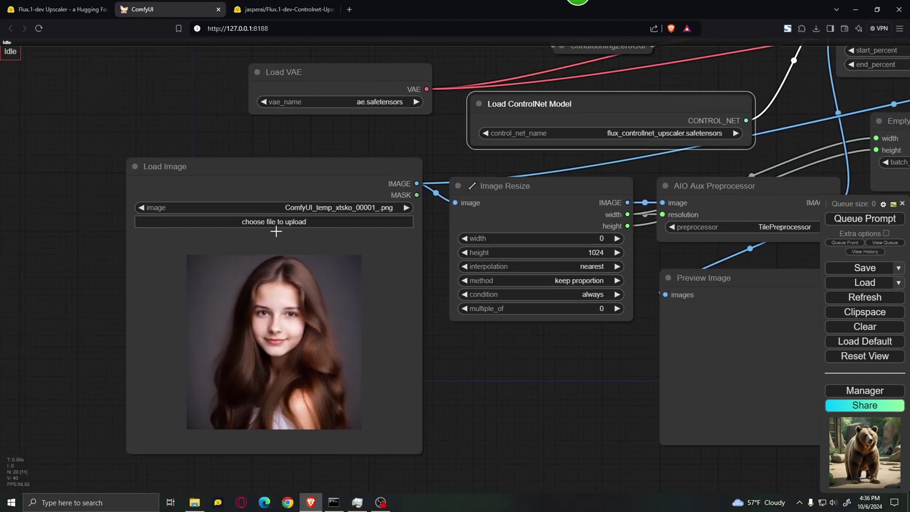
scroll(455, 325, down, 6)
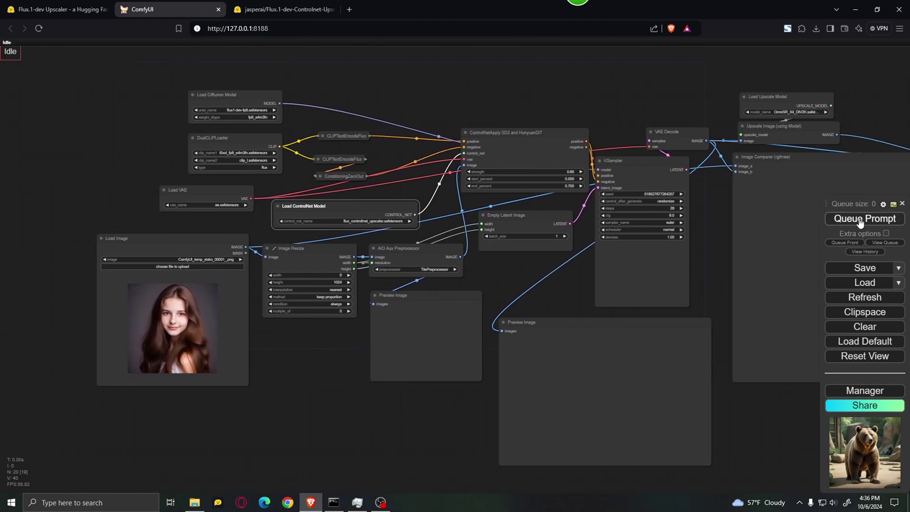
Step: Queue the portrait upscale and bring up the console to follow KSampler progress
click(858, 220)
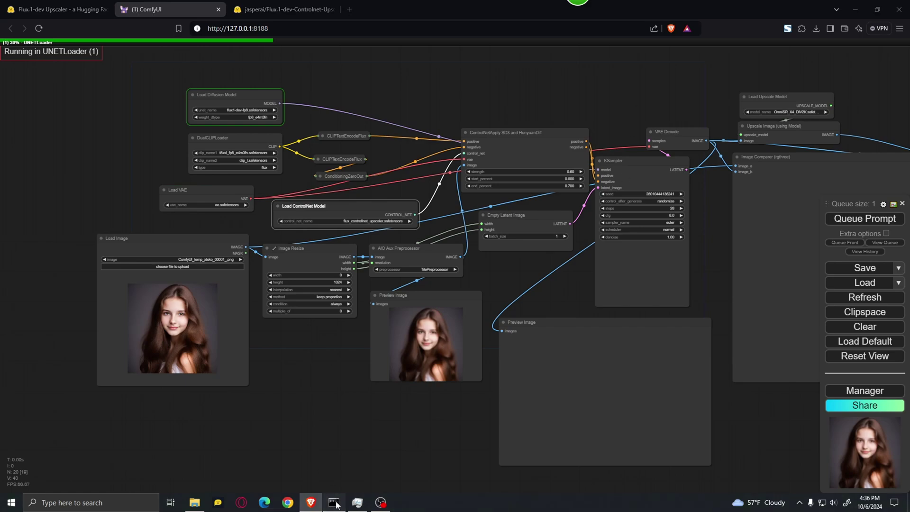
click(357, 502)
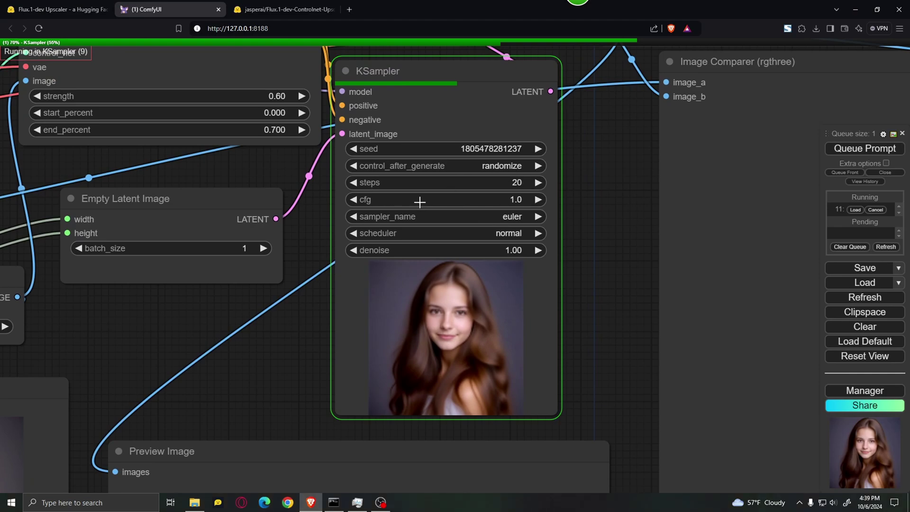
scroll(565, 220, down, 4)
click(334, 502)
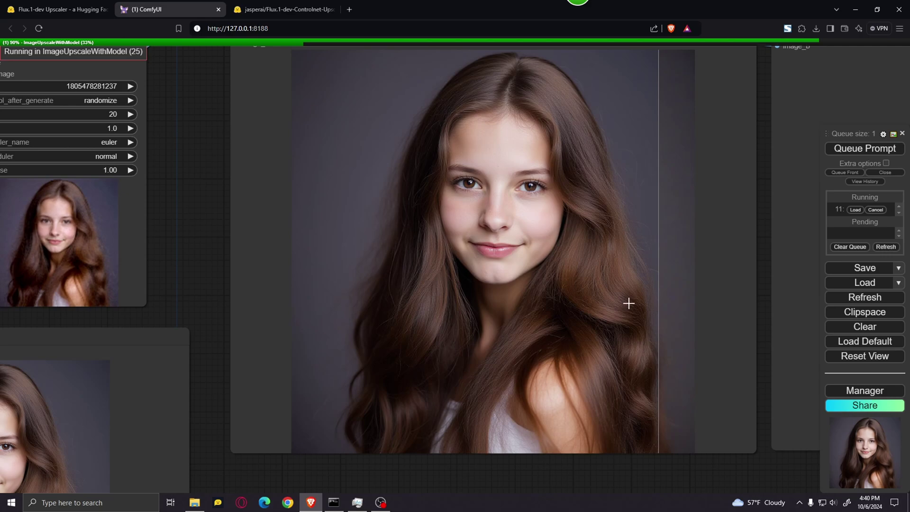
Step: Pan and zoom to view both Image Comparer nodes with the finished upscaled portrait
scroll(627, 301, up, 3)
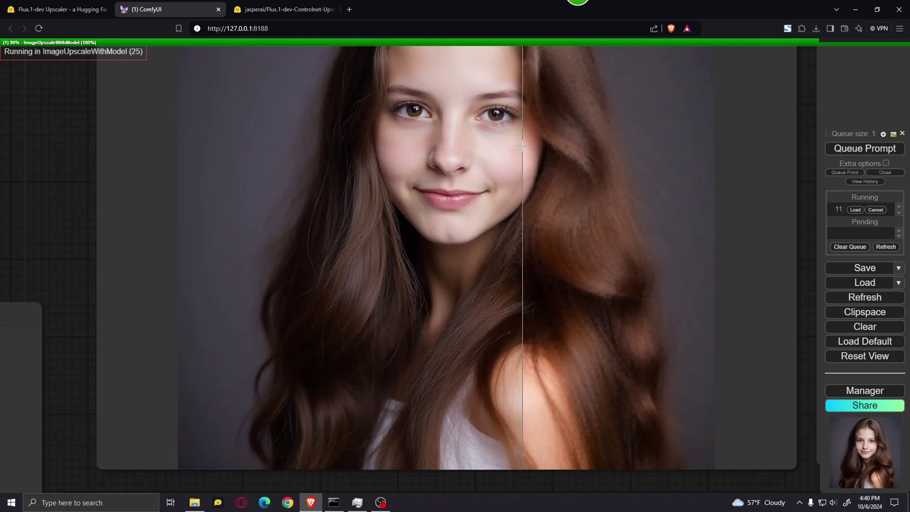
drag(482, 142, 470, 222)
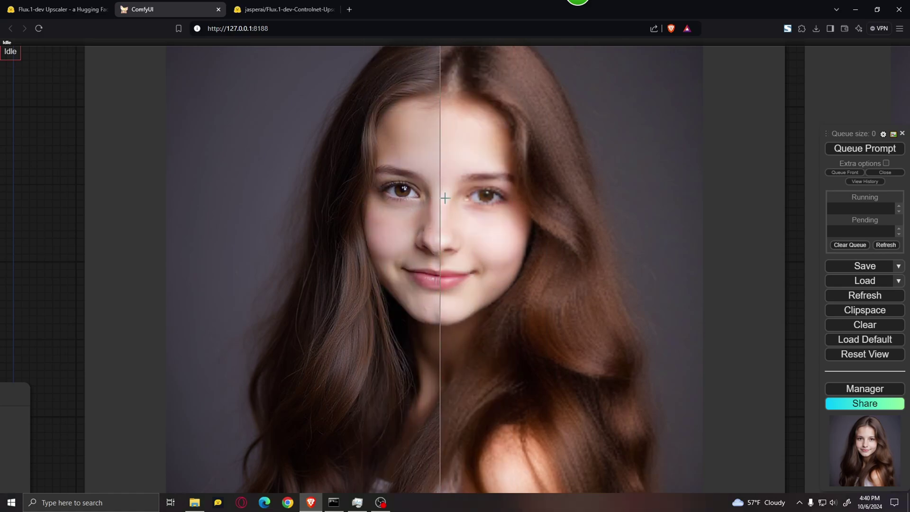
scroll(445, 196, down, 7)
scroll(471, 195, up, 3)
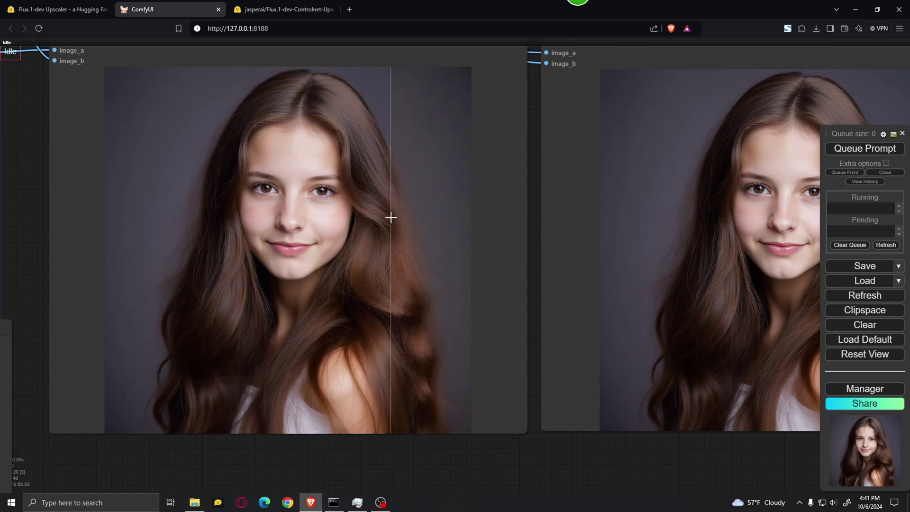
scroll(380, 220, down, 3)
scroll(365, 224, up, 5)
scroll(317, 195, down, 4)
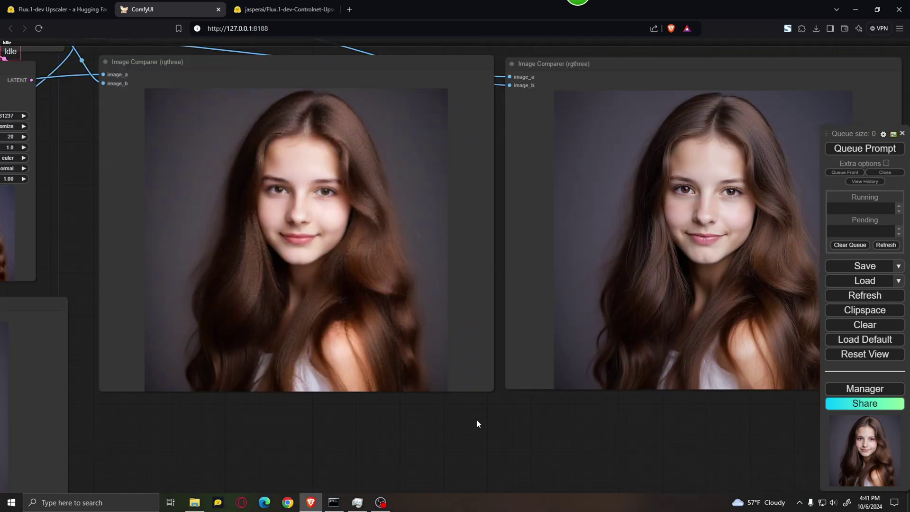
drag(477, 422, 223, 451)
Step: Keep OmniSR_X4_DIV2K.safetensors as the model in Load Upscale Model
scroll(609, 147, down, 3)
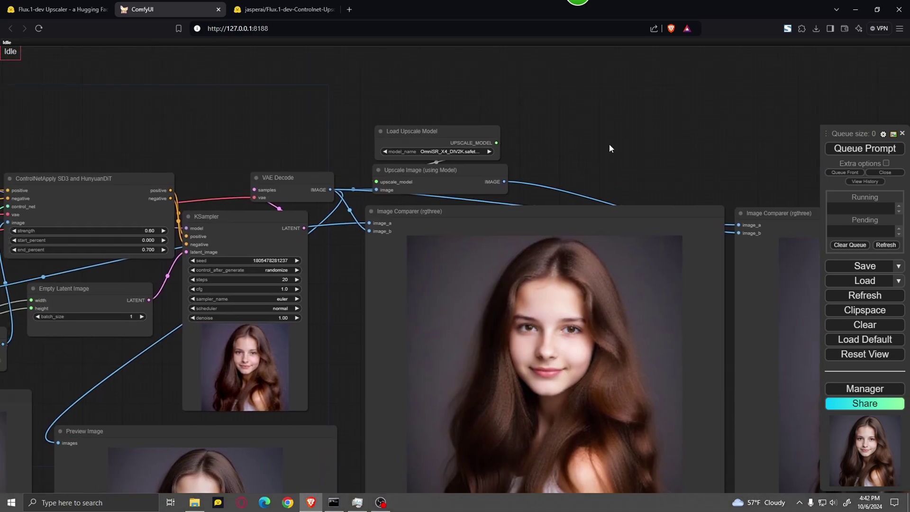
scroll(394, 218, up, 5)
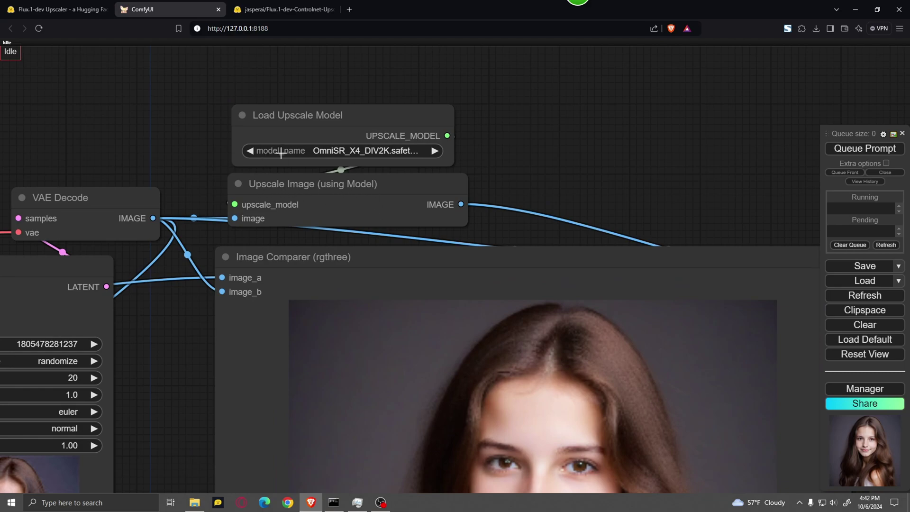
scroll(323, 154, up, 2)
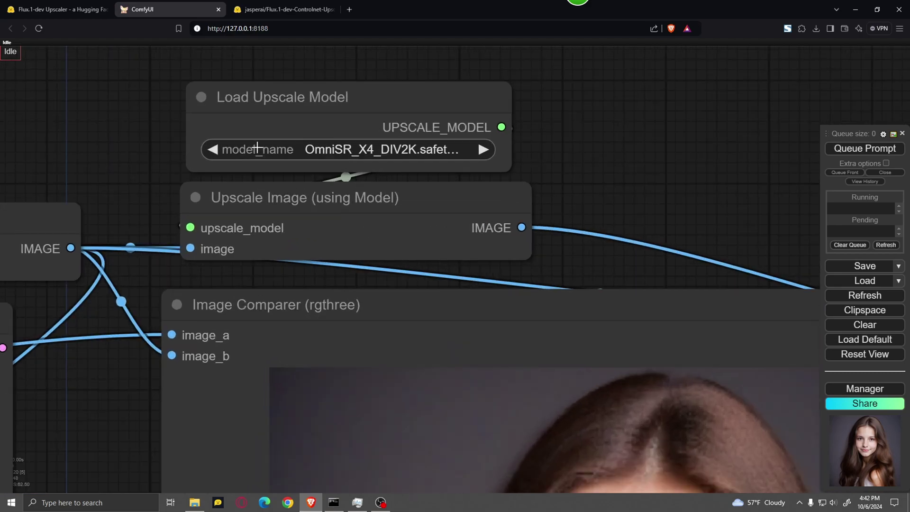
click(332, 149)
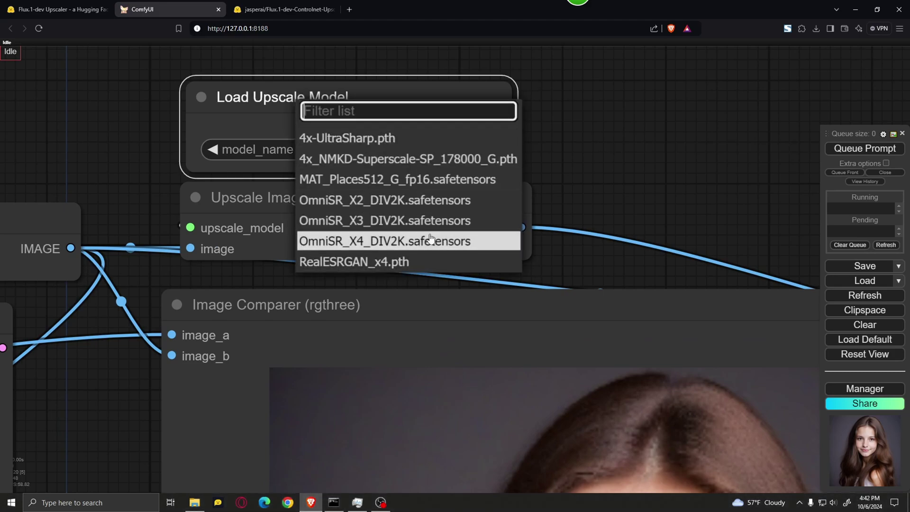
click(401, 243)
Step: Inspect the upscaled face in the image comparers
scroll(508, 212, down, 6)
drag(656, 158, 465, 87)
scroll(724, 110, down, 6)
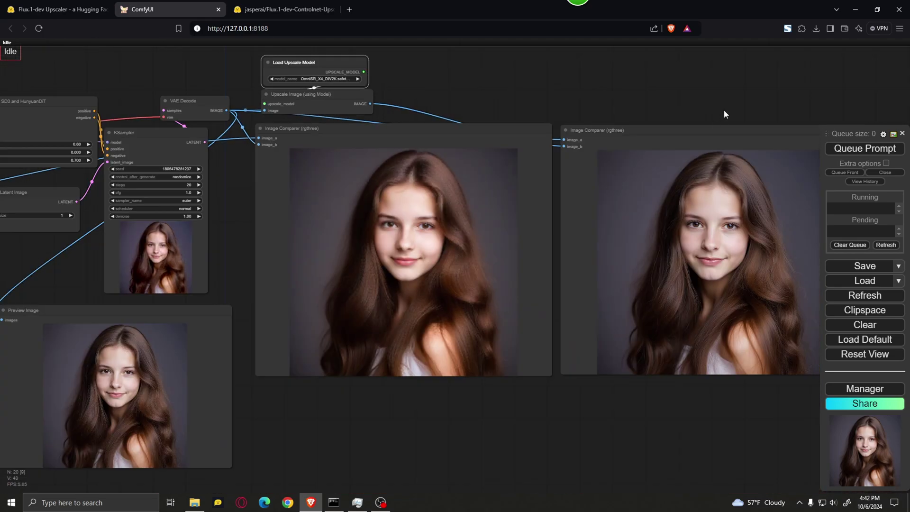
drag(724, 108, 526, 88)
scroll(689, 191, up, 9)
drag(667, 253, 785, 217)
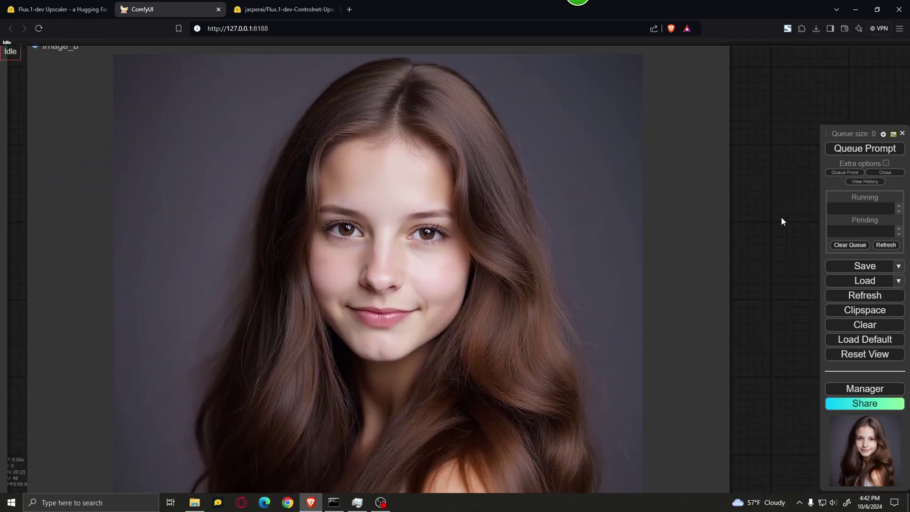
scroll(385, 231, up, 5)
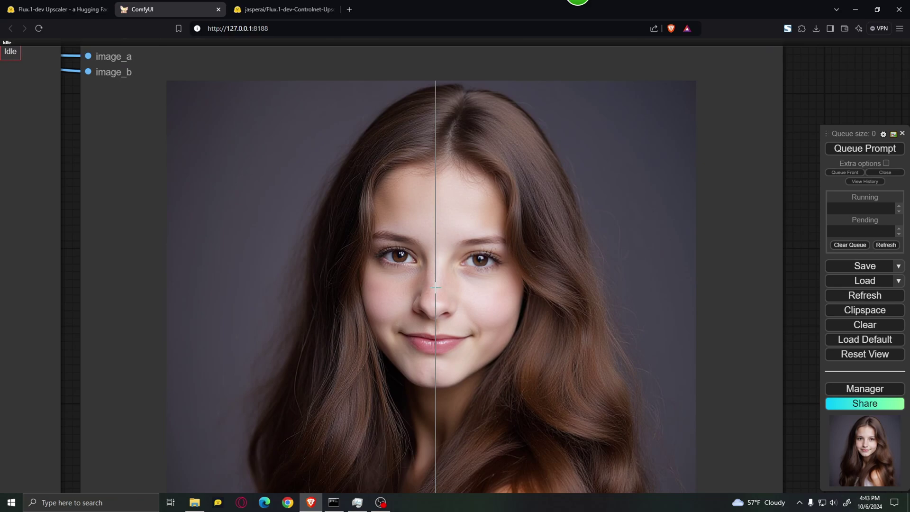
scroll(436, 286, down, 3)
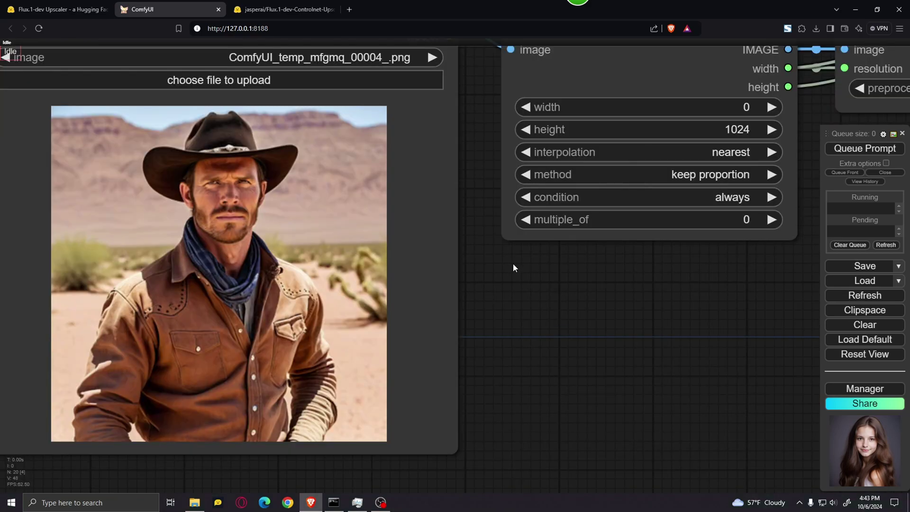
Step: Queue the Flux ControlNet upscale of the cowboy photo
scroll(521, 270, down, 2)
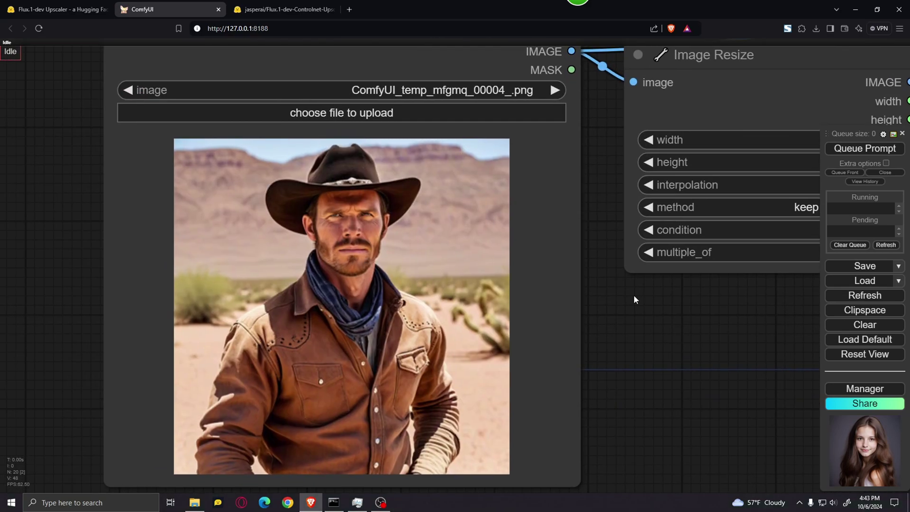
scroll(556, 251, up, 2)
scroll(403, 197, up, 1)
scroll(403, 197, up, 2)
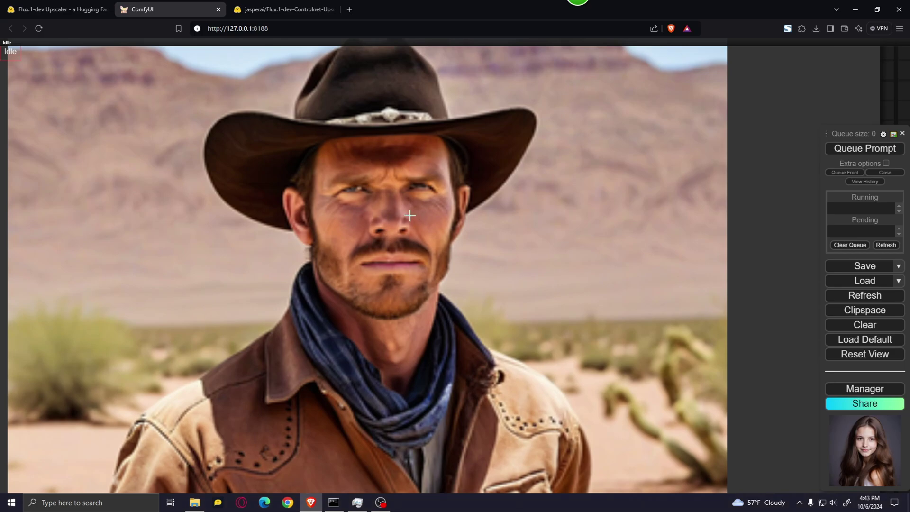
scroll(406, 212, down, 5)
scroll(513, 294, up, 1)
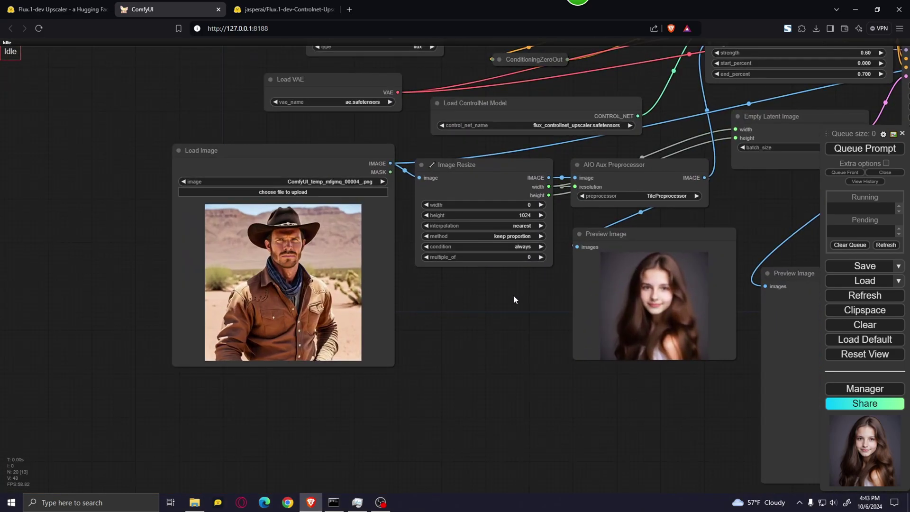
scroll(460, 293, down, 3)
click(865, 149)
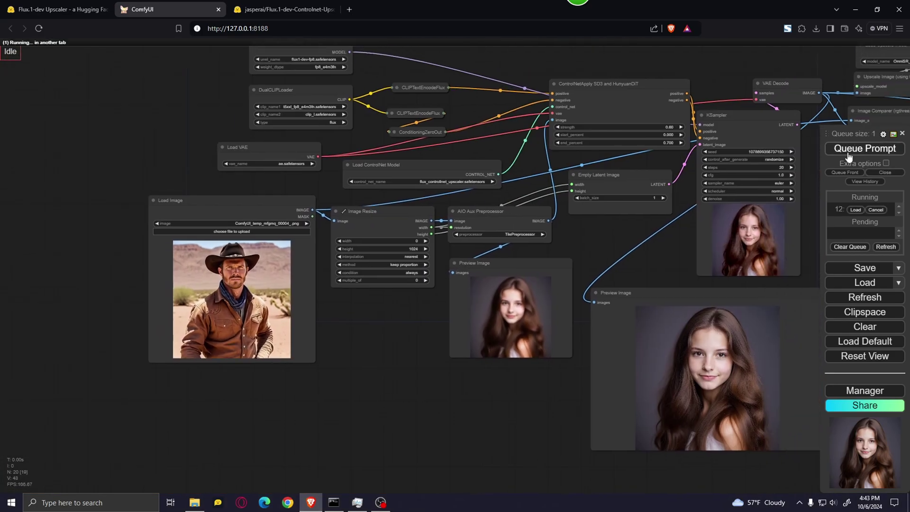
Step: Follow the run's progress in the console and check the Image Comparer
drag(650, 256, 349, 234)
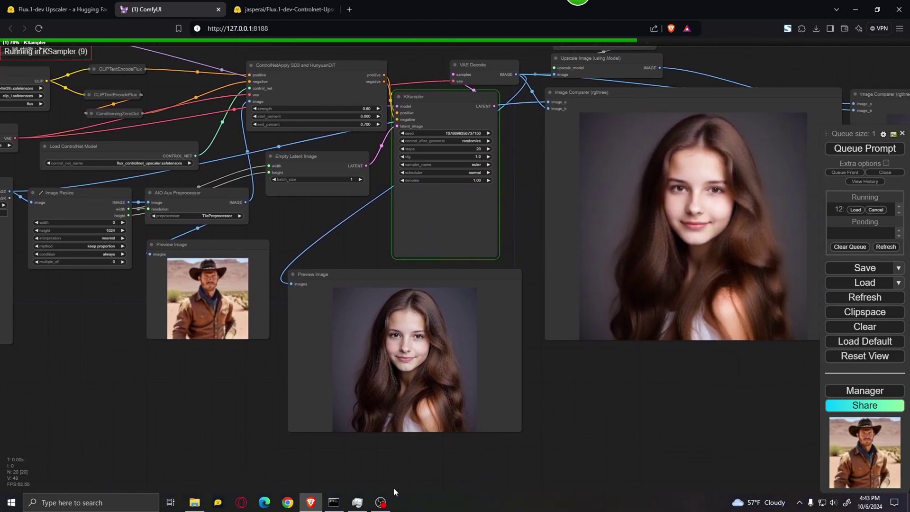
click(334, 502)
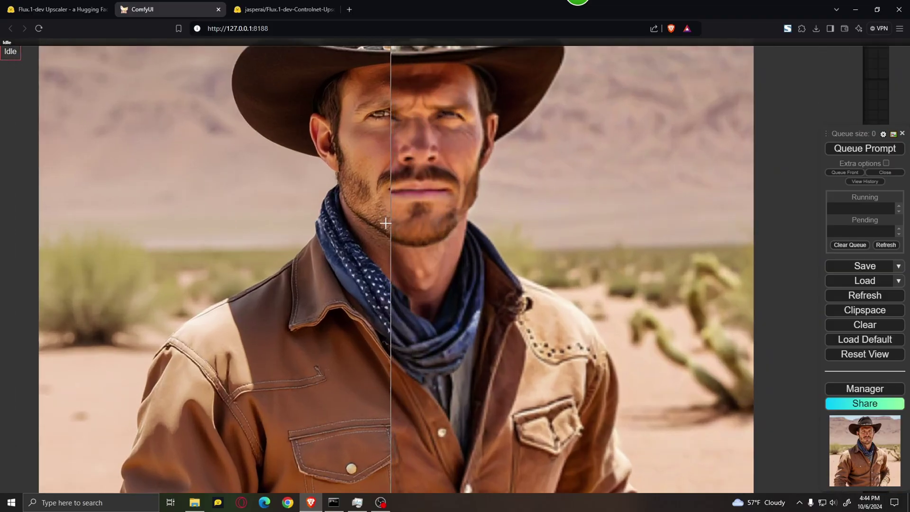
scroll(385, 223, down, 5)
scroll(303, 213, up, 2)
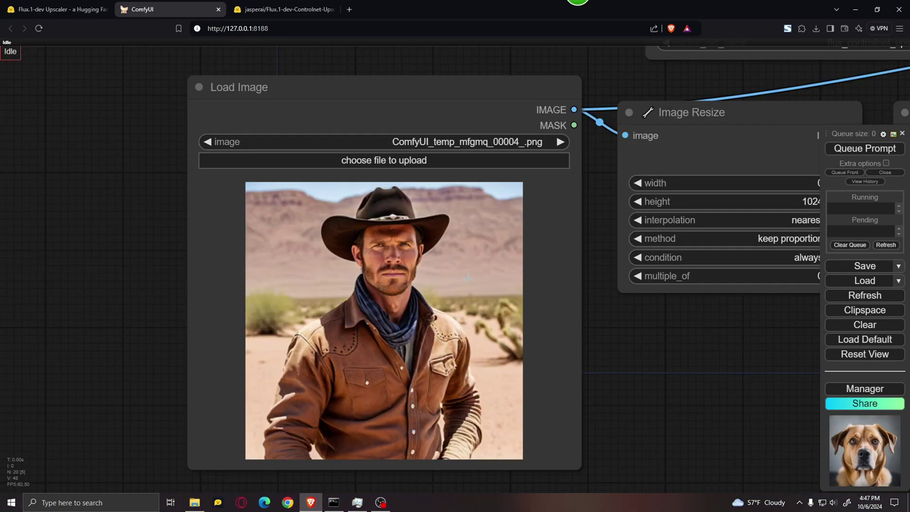
Step: Lower the ControlNetApply SD3 and HunyuanDiT strength to 0.30
scroll(518, 297, down, 7)
drag(734, 366, 378, 427)
scroll(378, 426, up, 2)
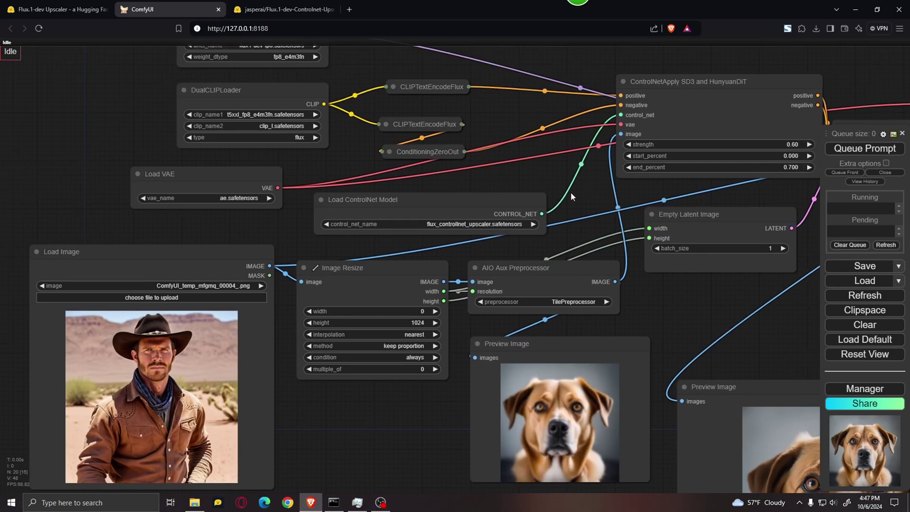
scroll(521, 196, up, 6)
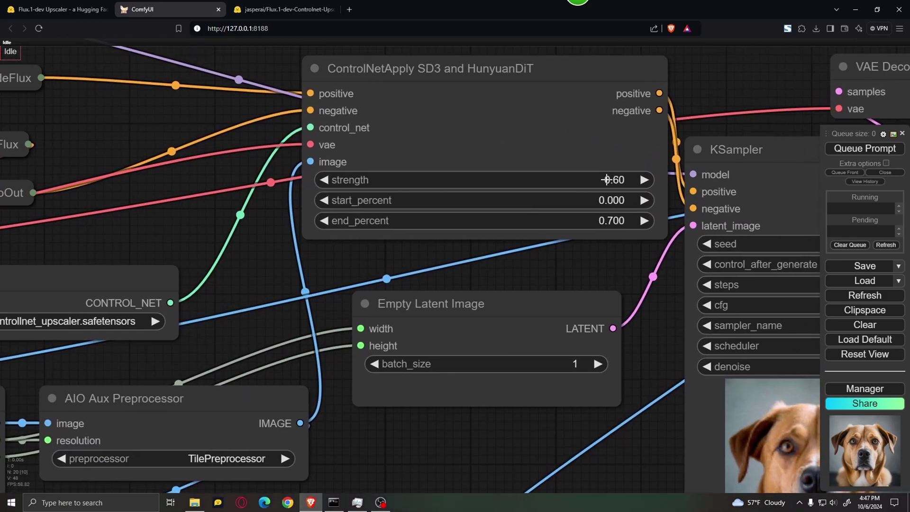
drag(602, 180, 588, 183)
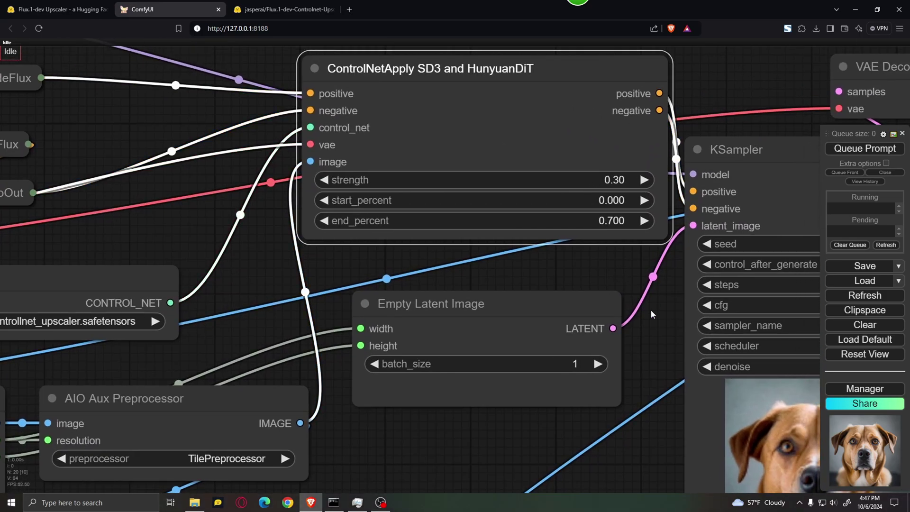
Step: Rerun the cowboy upscale and view the result beside the original
scroll(650, 316, down, 4)
click(864, 150)
scroll(755, 104, down, 2)
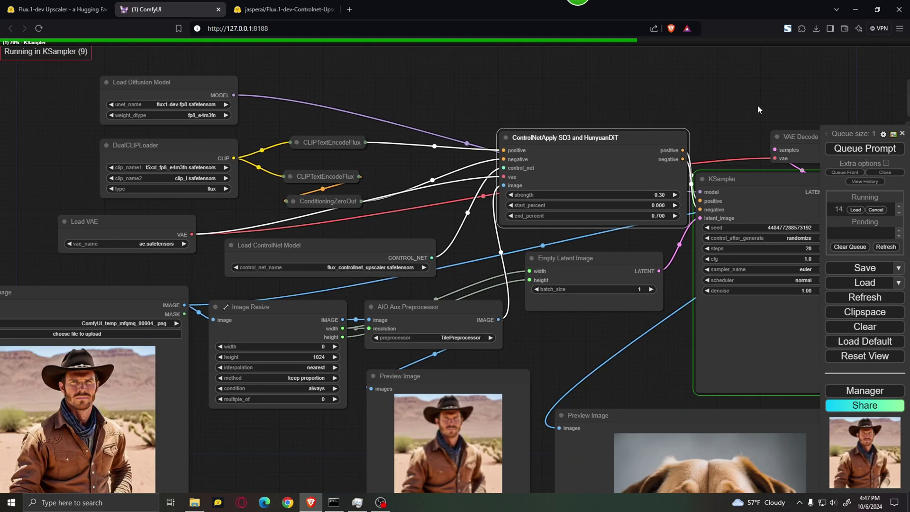
drag(755, 104, 500, 62)
scroll(596, 234, up, 1)
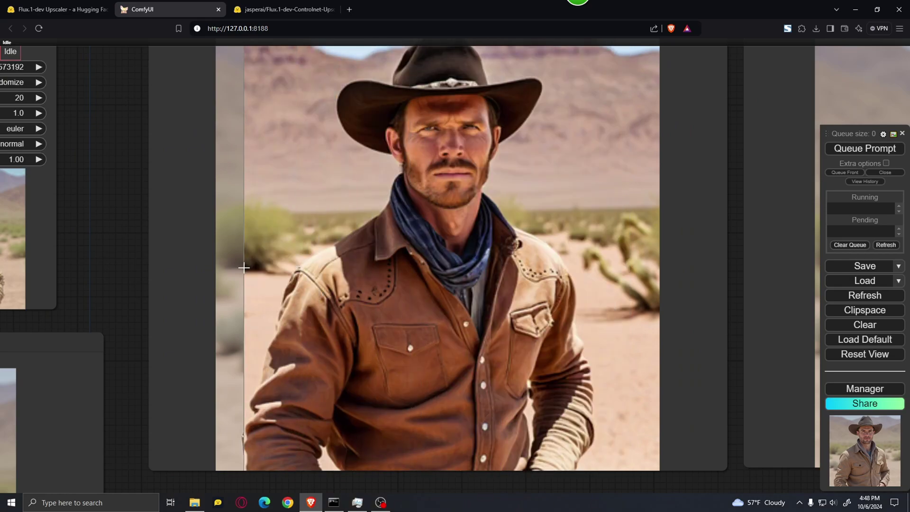
scroll(581, 269, down, 5)
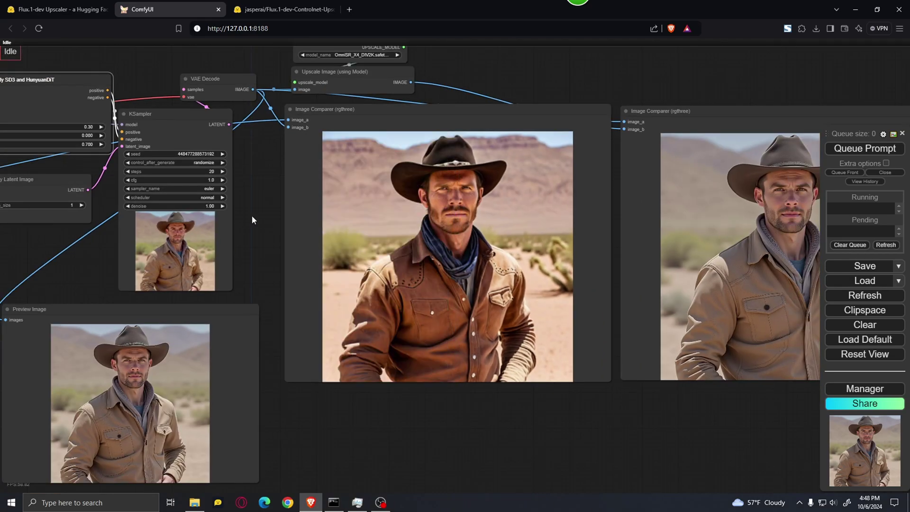
scroll(462, 246, up, 2)
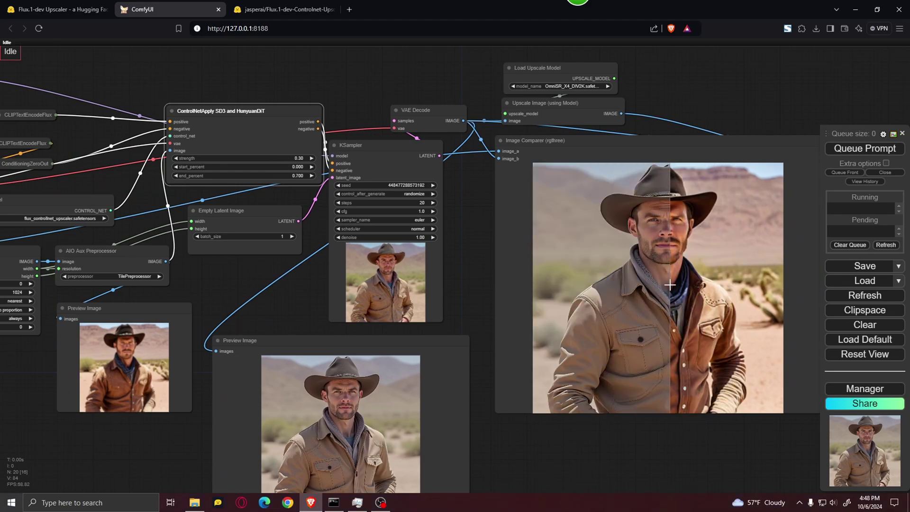
Step: Raise the ControlNet strength to 0.8 and rerun the cowboy upscale
scroll(431, 272, up, 4)
scroll(400, 253, up, 2)
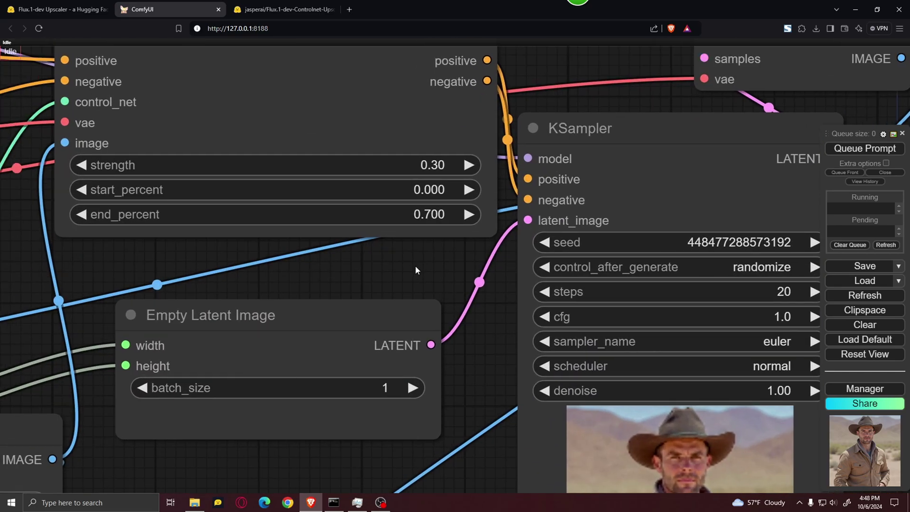
click(438, 164)
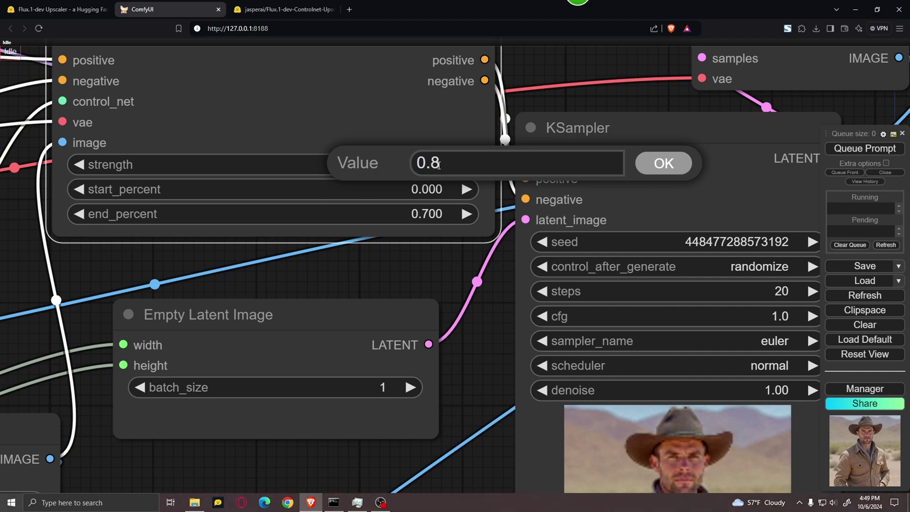
click(657, 164)
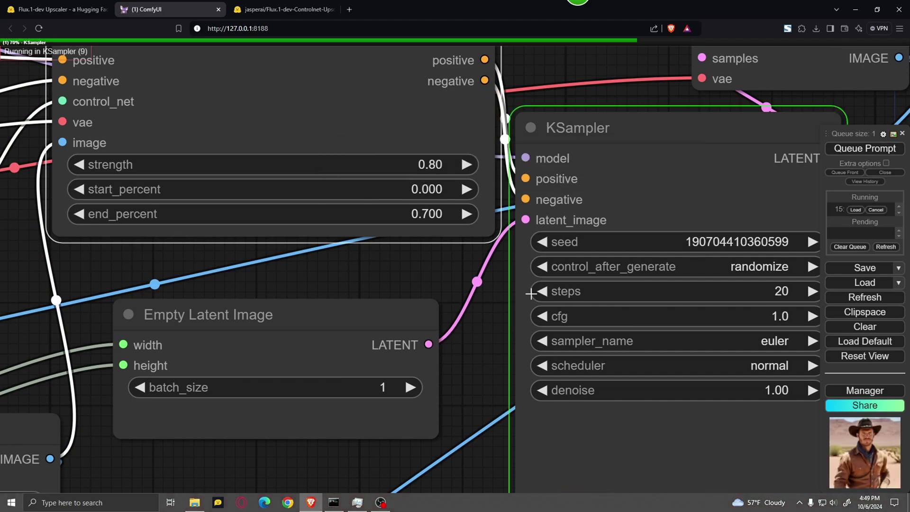
click(879, 148)
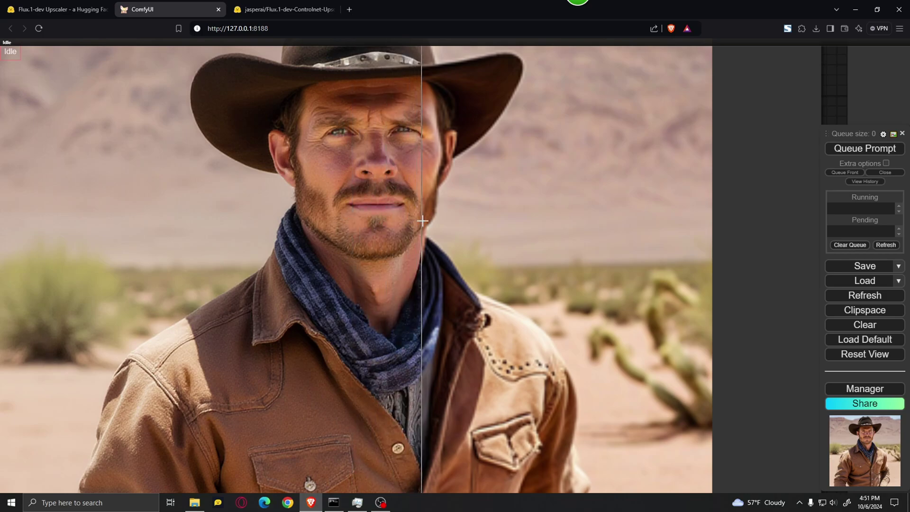
scroll(379, 221, down, 2)
scroll(382, 220, down, 4)
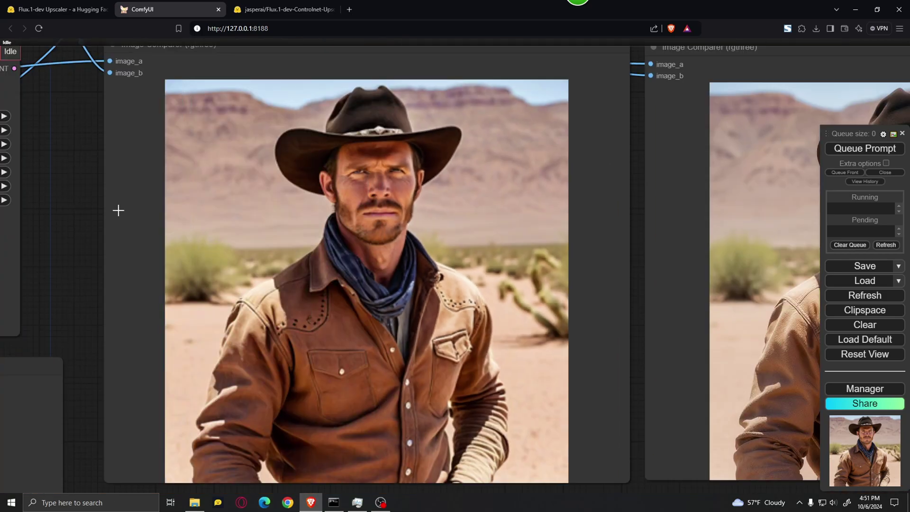
scroll(341, 199, up, 4)
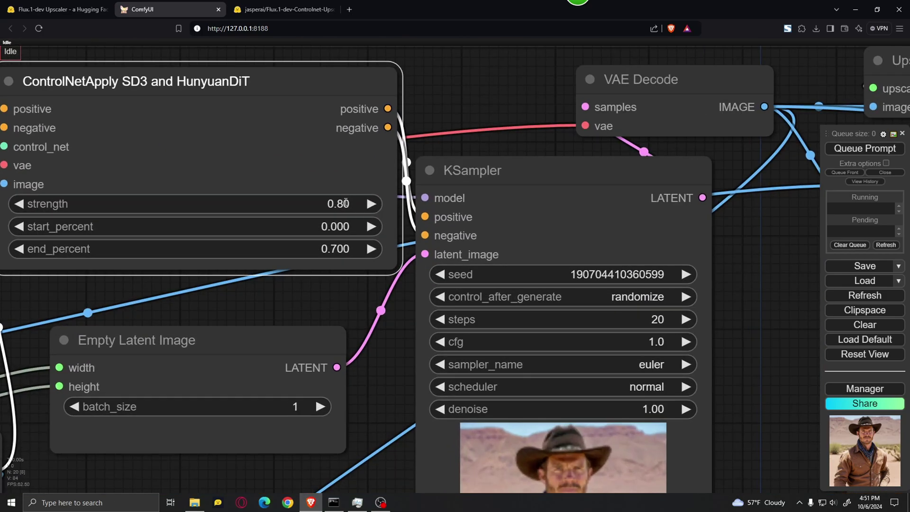
Step: Set the ControlNet strength to 0.6 and view the cowboy comparison
click(342, 199)
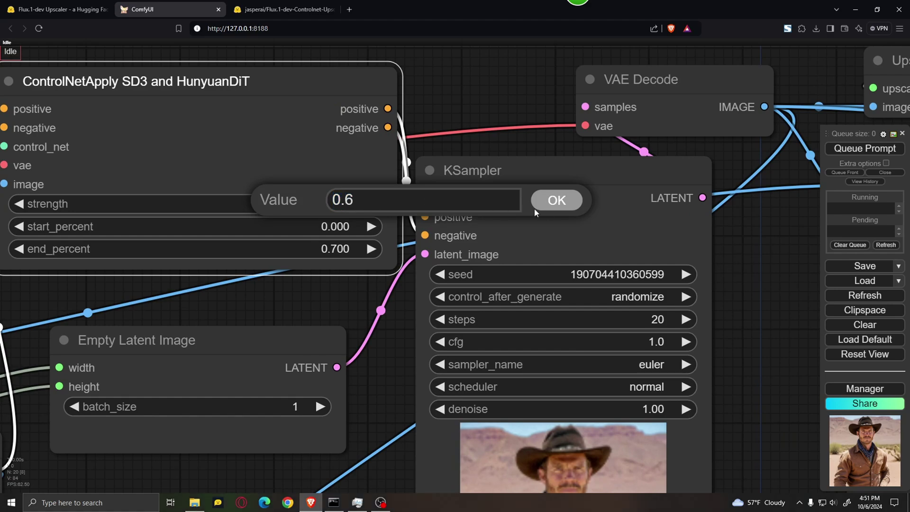
click(554, 199)
scroll(782, 324, down, 4)
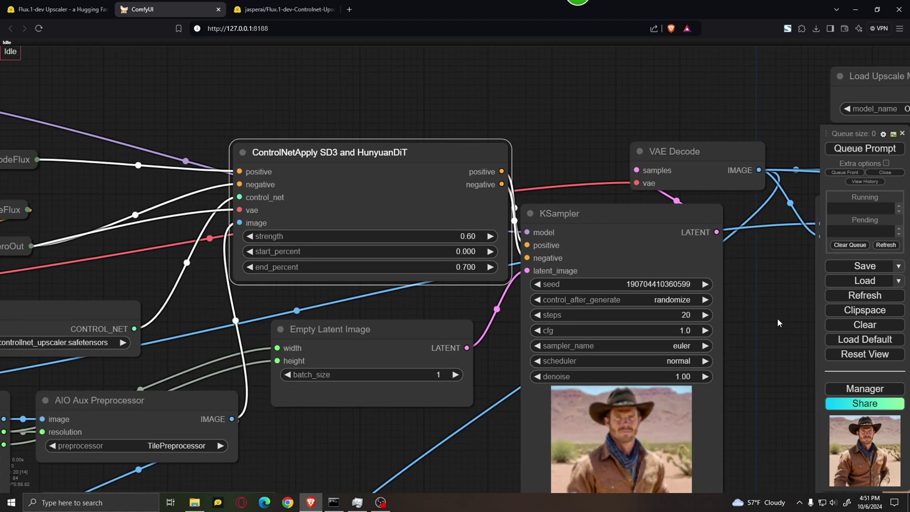
drag(777, 318, 217, 159)
scroll(218, 160, up, 3)
scroll(243, 163, down, 3)
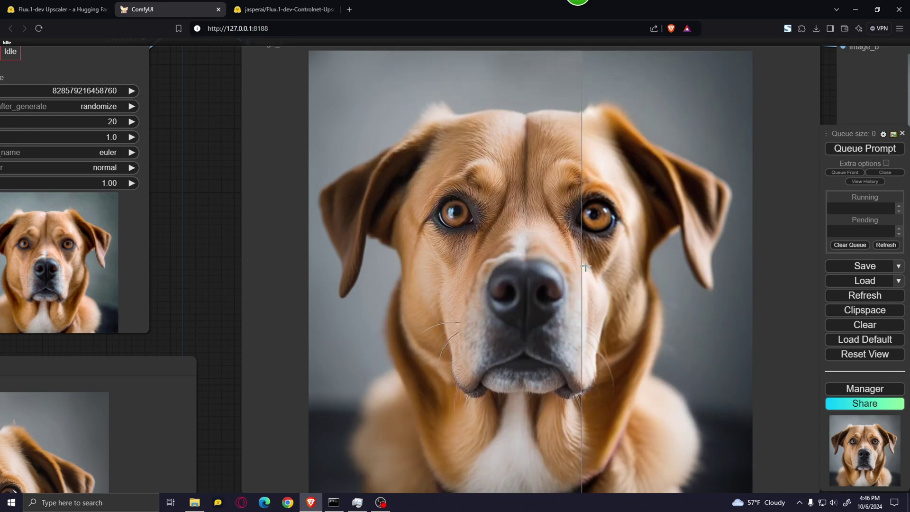
Step: Check the Load Image, Image Resize and AIO Aux Preprocessor nodes, then queue the bear upscale
scroll(670, 258, down, 5)
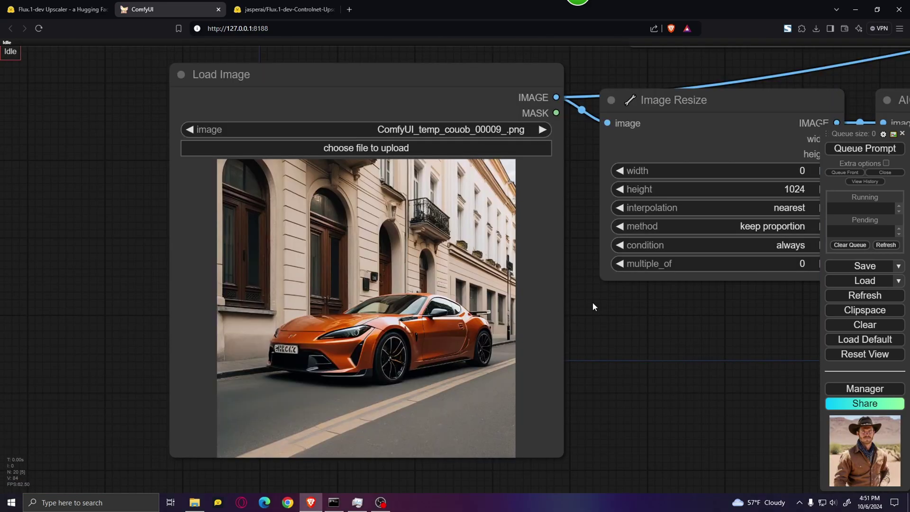
scroll(446, 295, up, 3)
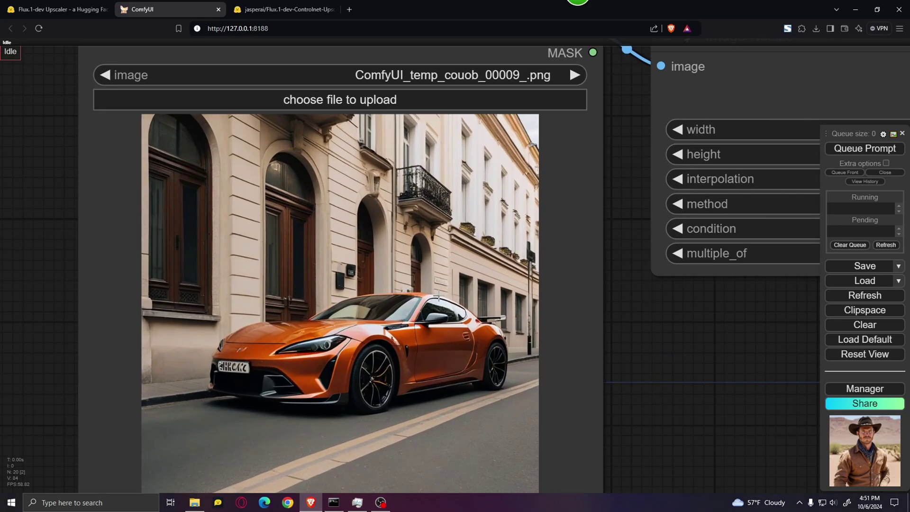
scroll(647, 305, down, 2)
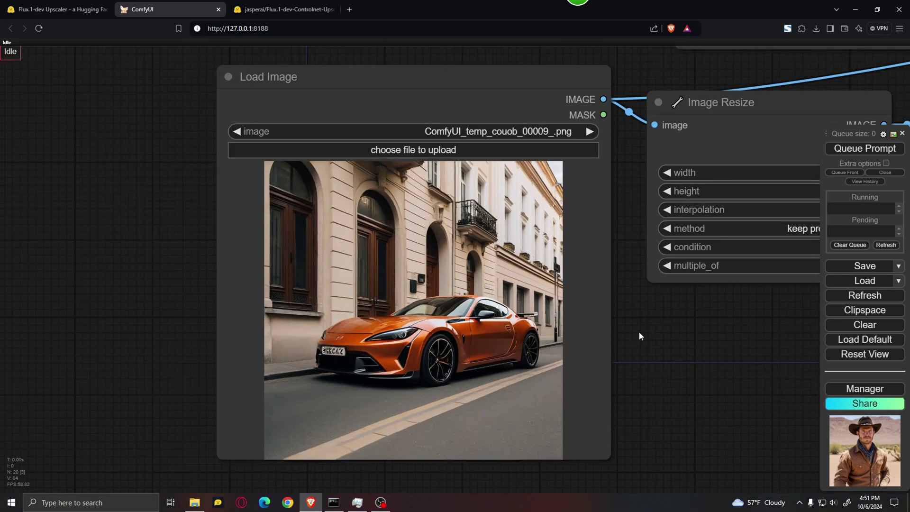
scroll(639, 336, up, 2)
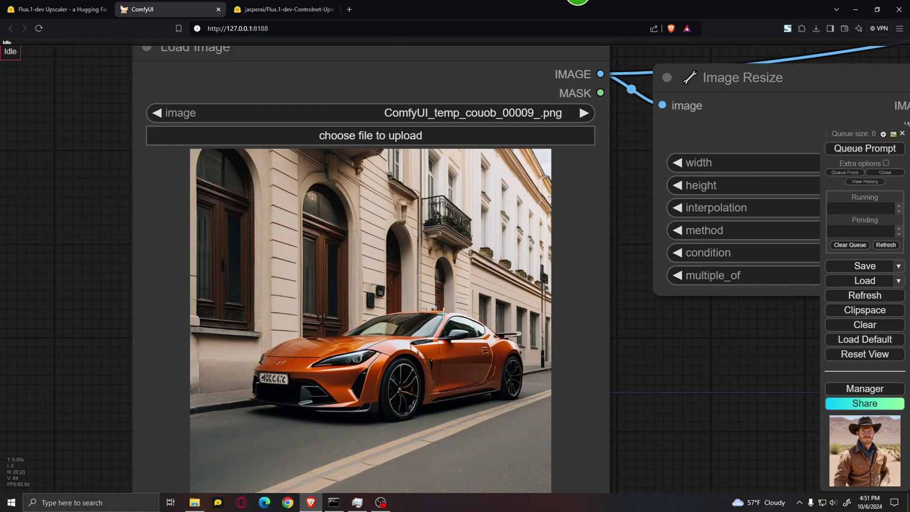
scroll(496, 367, down, 2)
drag(726, 354, 620, 323)
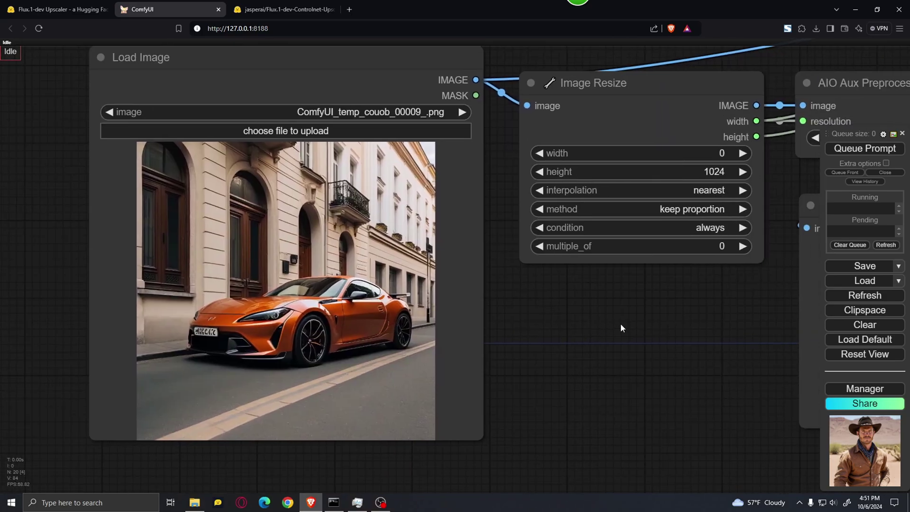
click(857, 150)
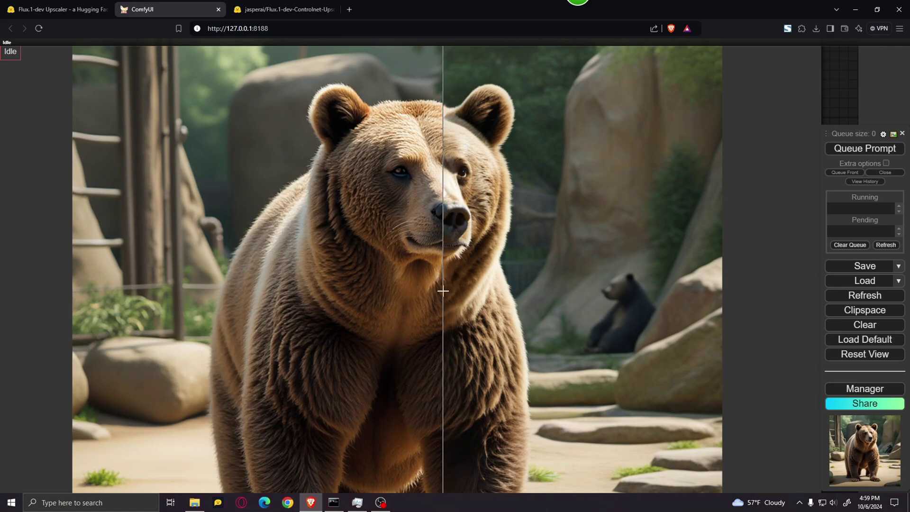
Step: Pan across the Image Comparer nodes to review the bear comparisons
scroll(442, 291, down, 6)
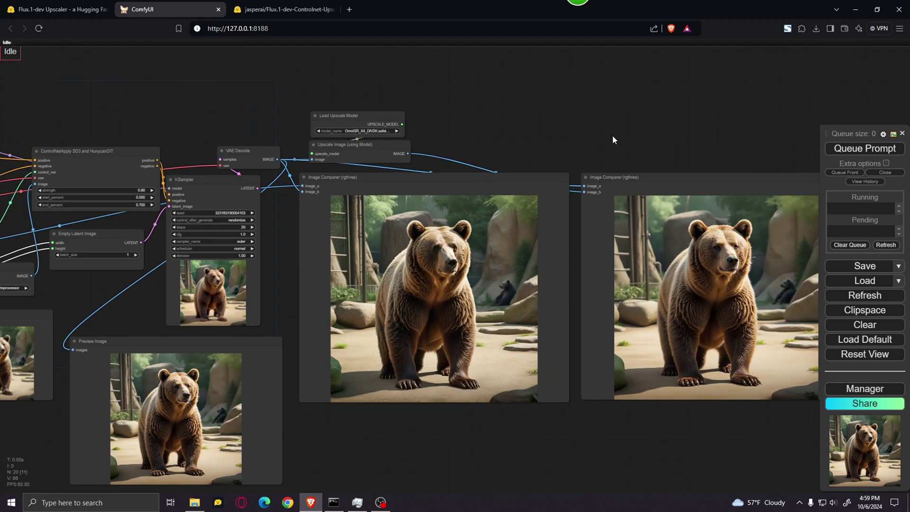
scroll(613, 135, up, 3)
drag(594, 137, 663, 84)
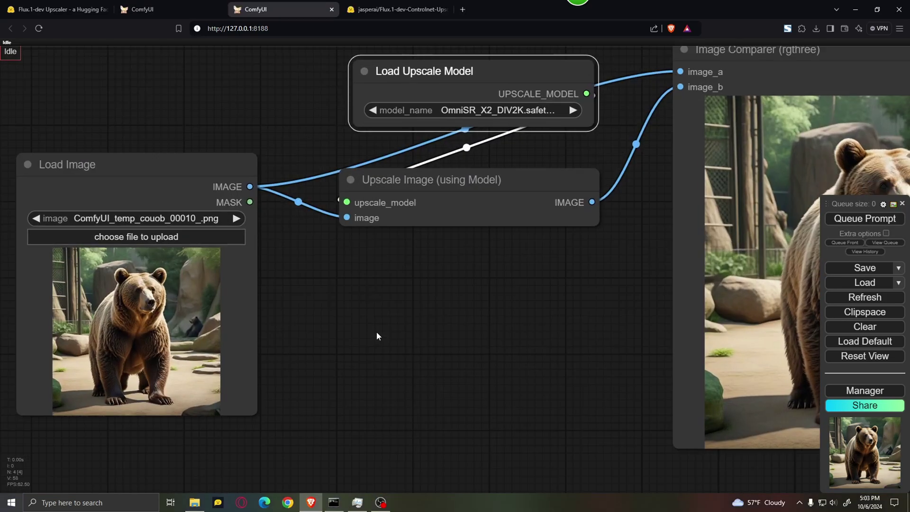
drag(377, 335, 389, 316)
scroll(387, 316, down, 3)
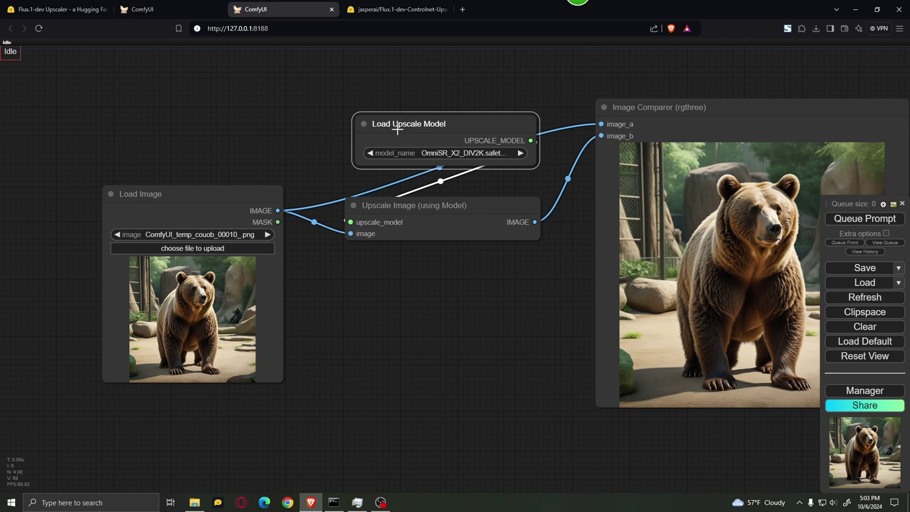
Step: Upscale the bear with 4x-UltraSharp.pth and inspect the comparison
drag(531, 328, 366, 358)
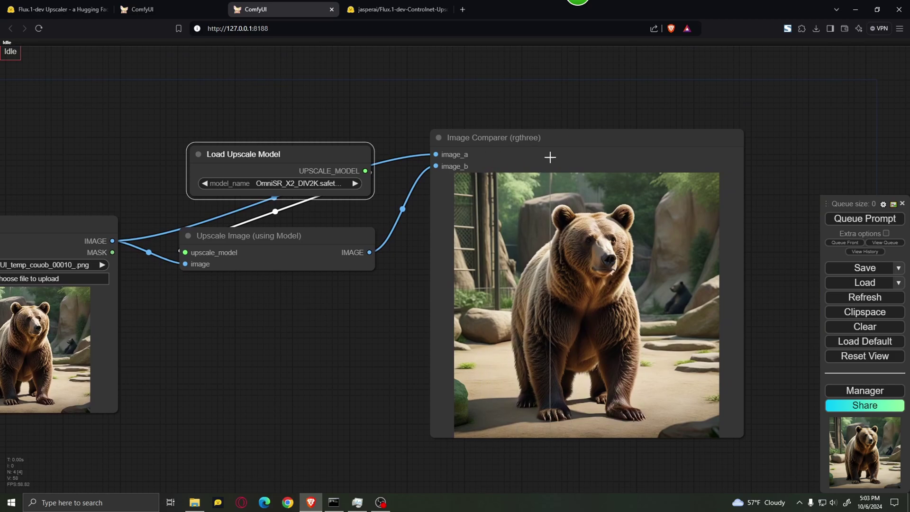
click(284, 185)
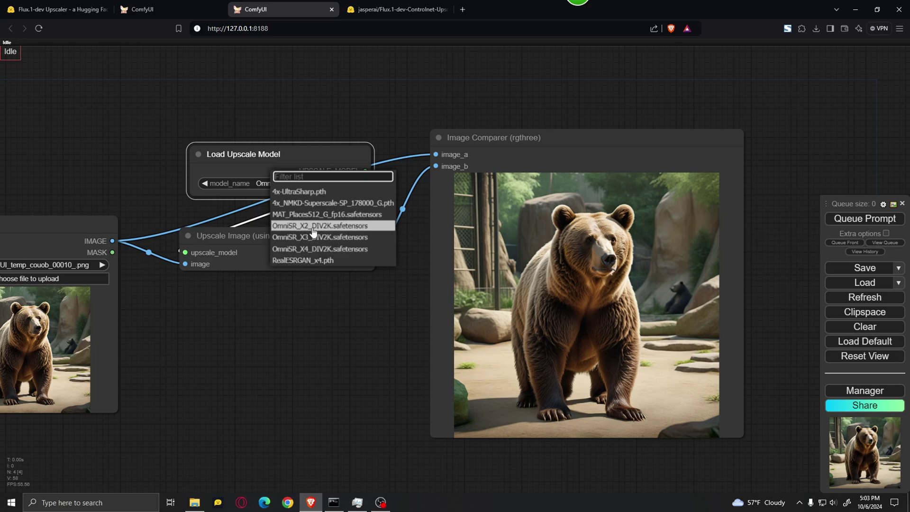
click(343, 192)
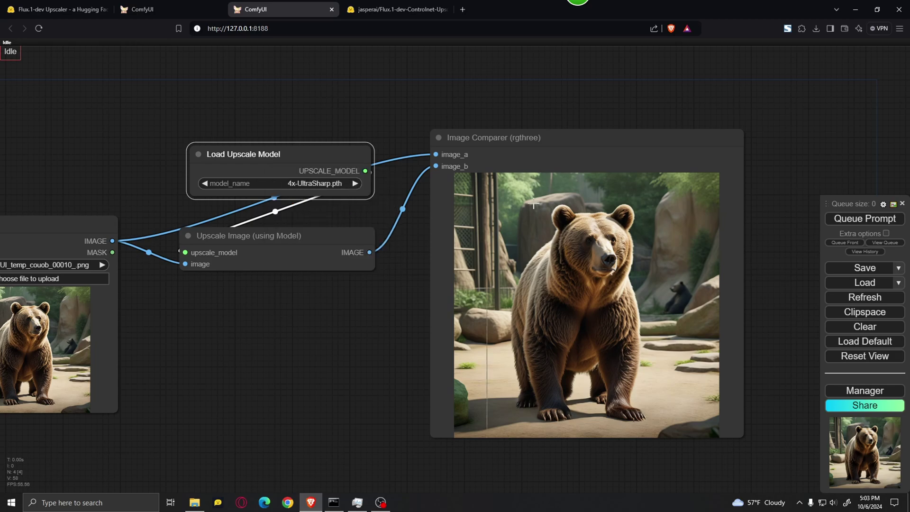
click(852, 219)
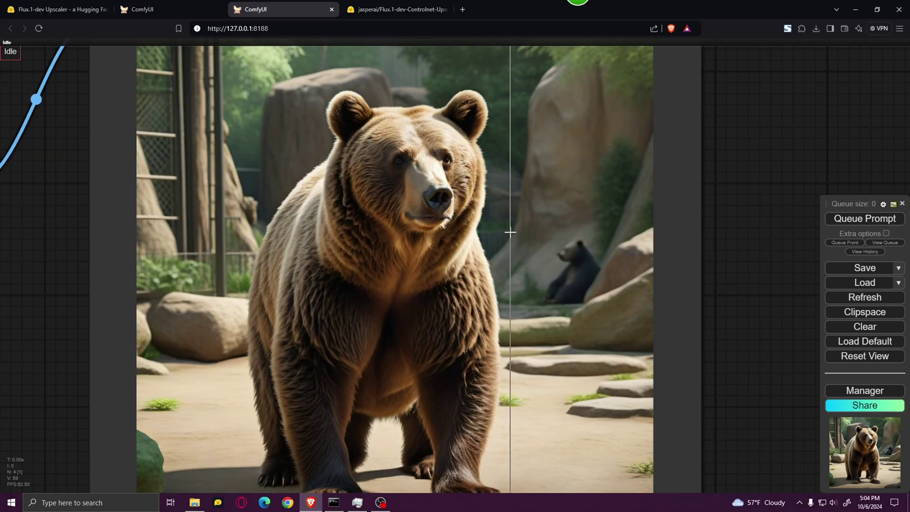
scroll(417, 189, up, 13)
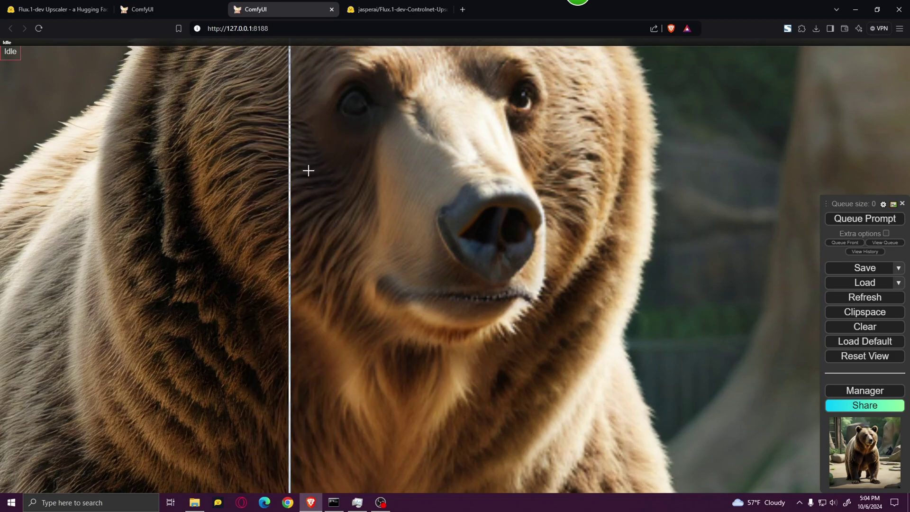
scroll(450, 213, down, 10)
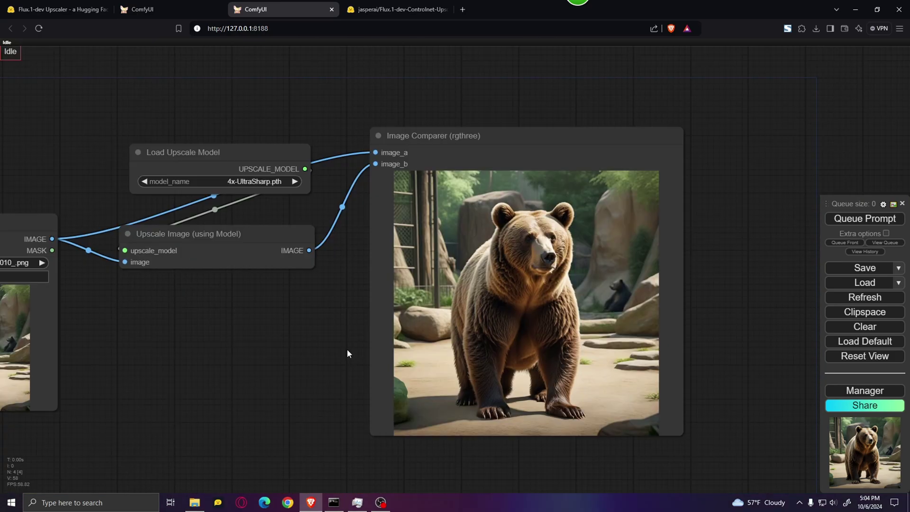
scroll(346, 348, up, 3)
Step: Set the upscale model back to OmniSR_X2_DIV2K.safetensors and return to the Flux workflow
click(218, 114)
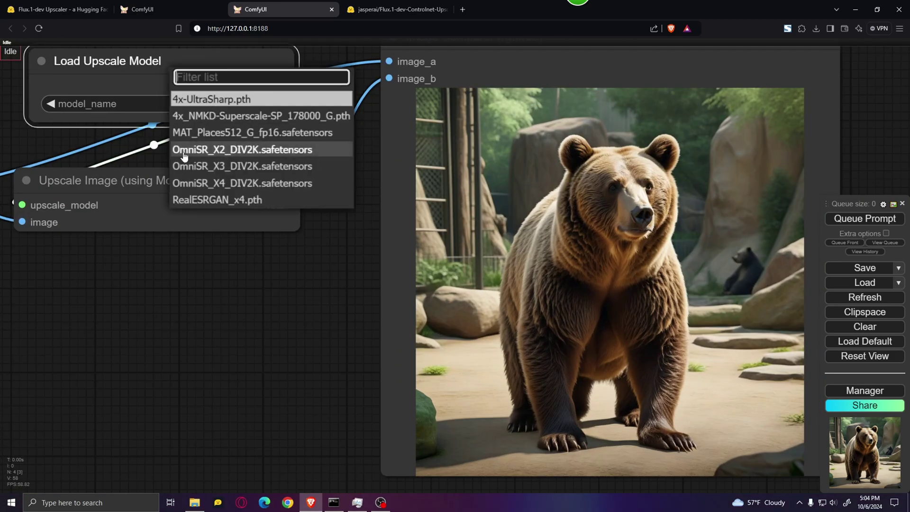
click(242, 151)
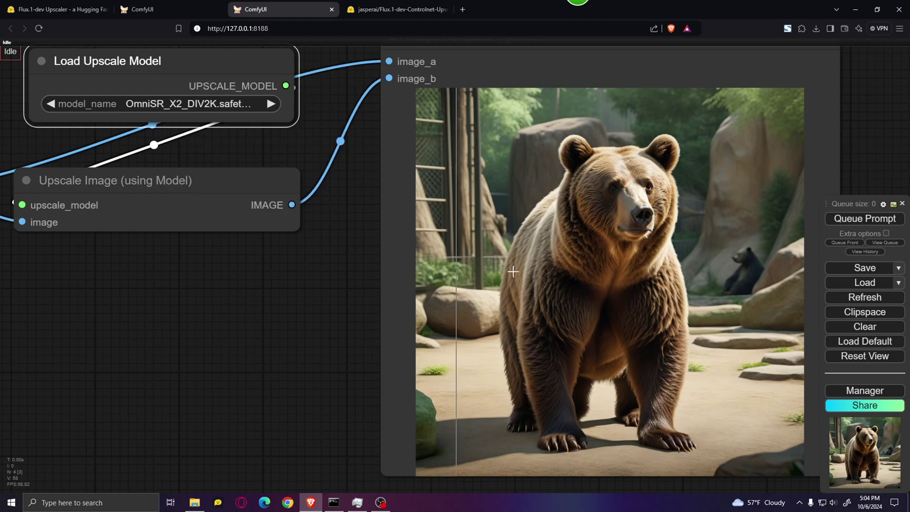
scroll(465, 142, up, 5)
drag(464, 126, 434, 185)
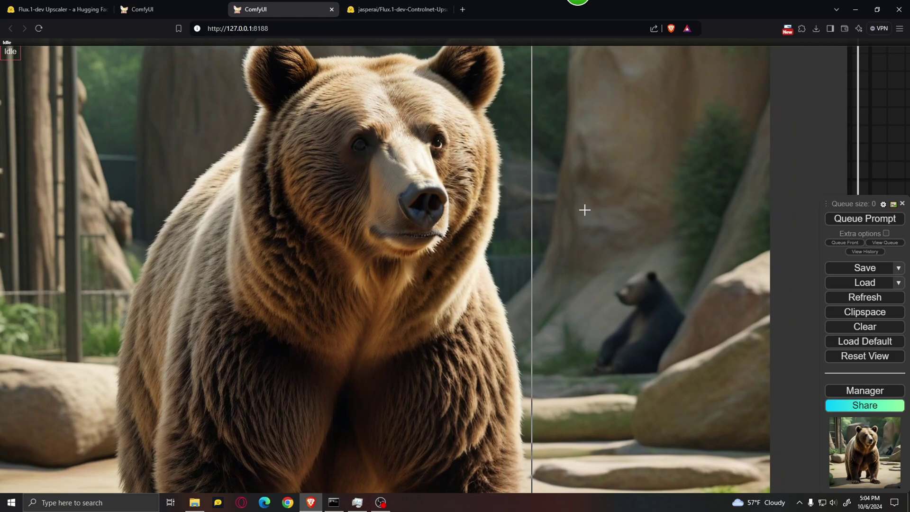
scroll(425, 234, down, 4)
scroll(425, 234, down, 3)
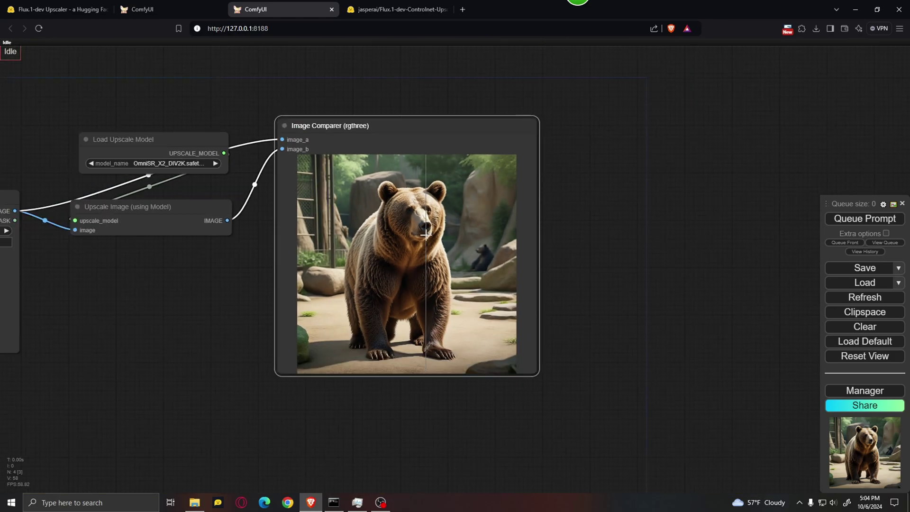
key(ctrl+shift+Tab)
Step: Queue the Flux ControlNet upscale on the library portrait ComfyUI_temp_mfgmq_00007_.png
scroll(539, 329, up, 1)
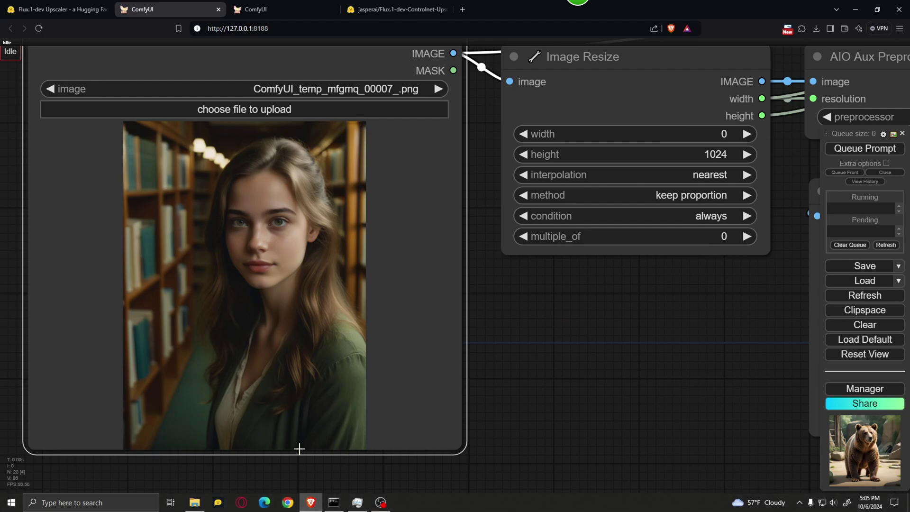
scroll(590, 295, down, 5)
drag(593, 334, 496, 335)
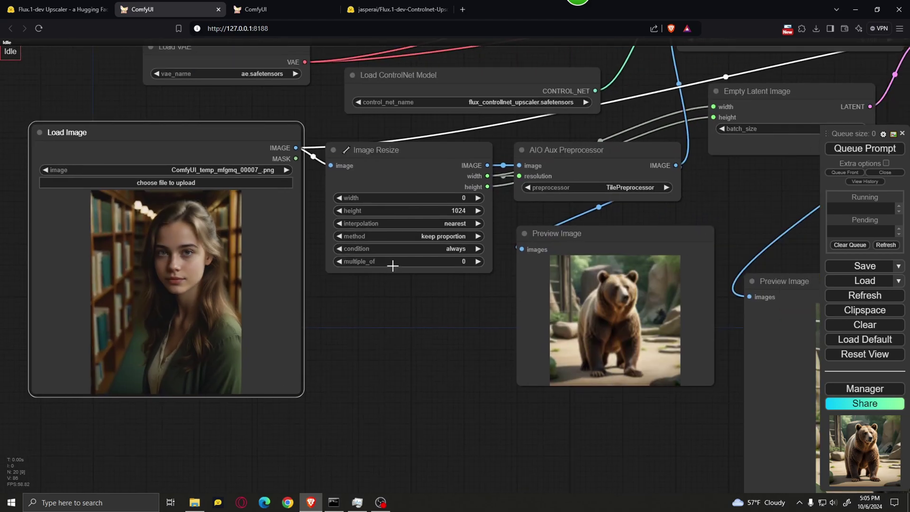
drag(429, 337, 372, 348)
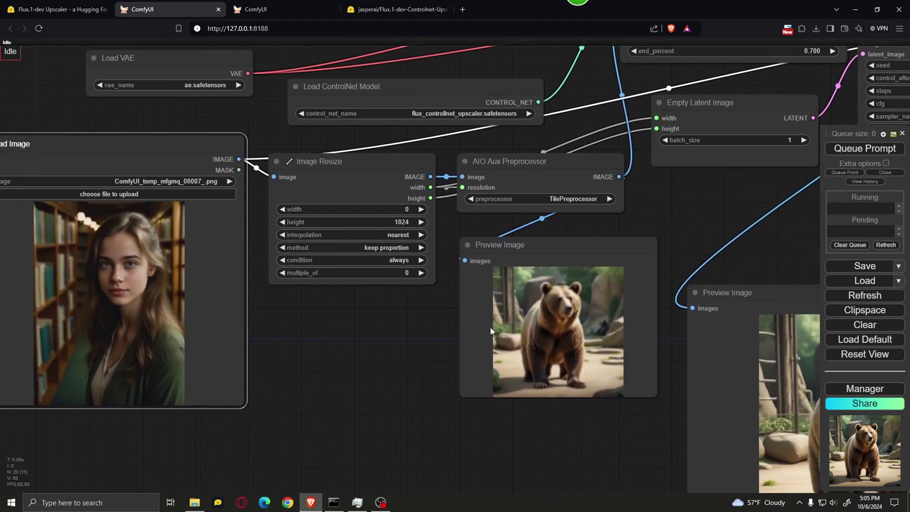
click(868, 149)
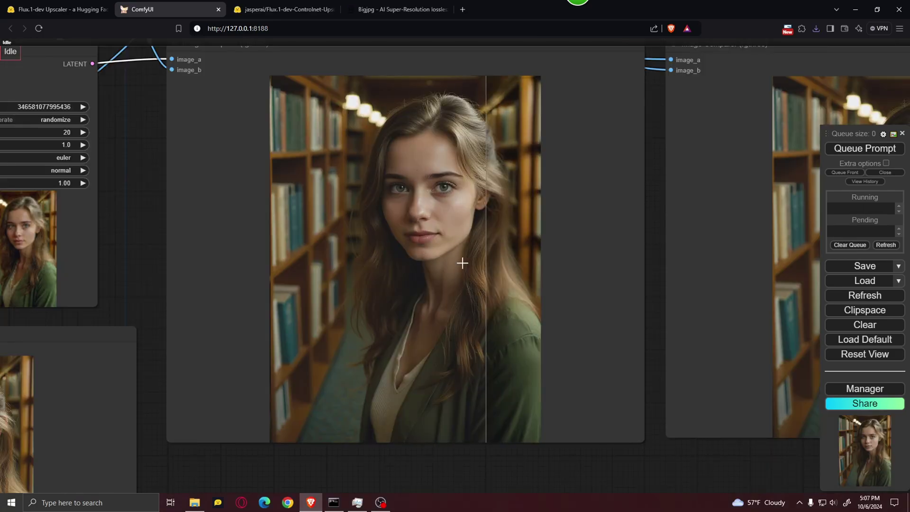
scroll(424, 260, down, 2)
Step: Upload ComfyUI_temp_mfgmq_00008_.png as the new input image
scroll(299, 442, down, 3)
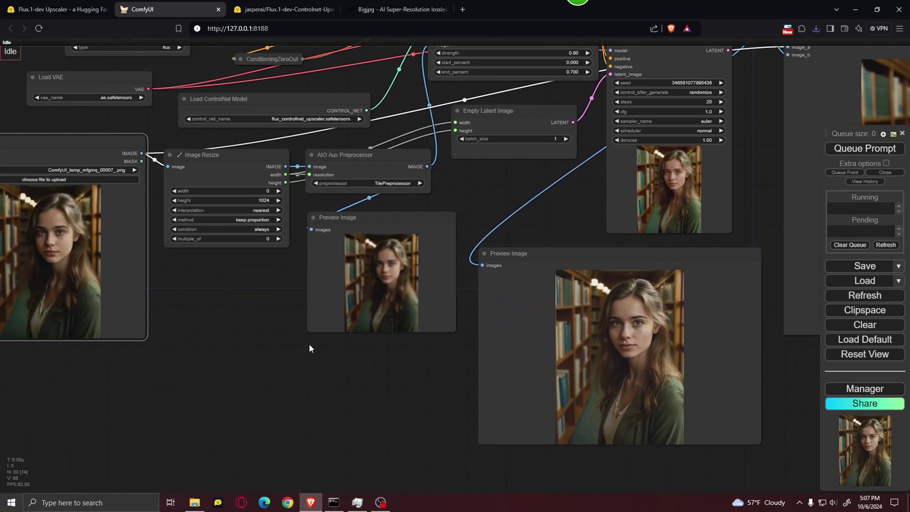
scroll(488, 397, up, 4)
click(255, 221)
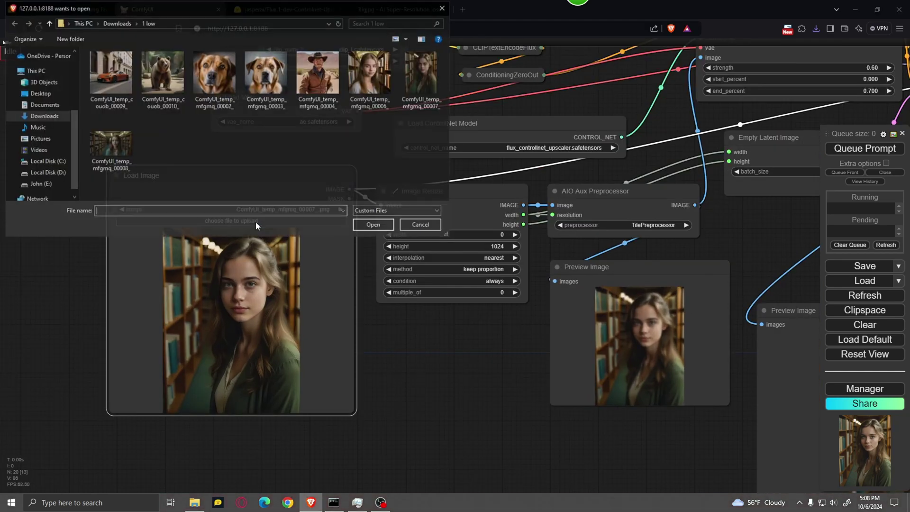
click(109, 146)
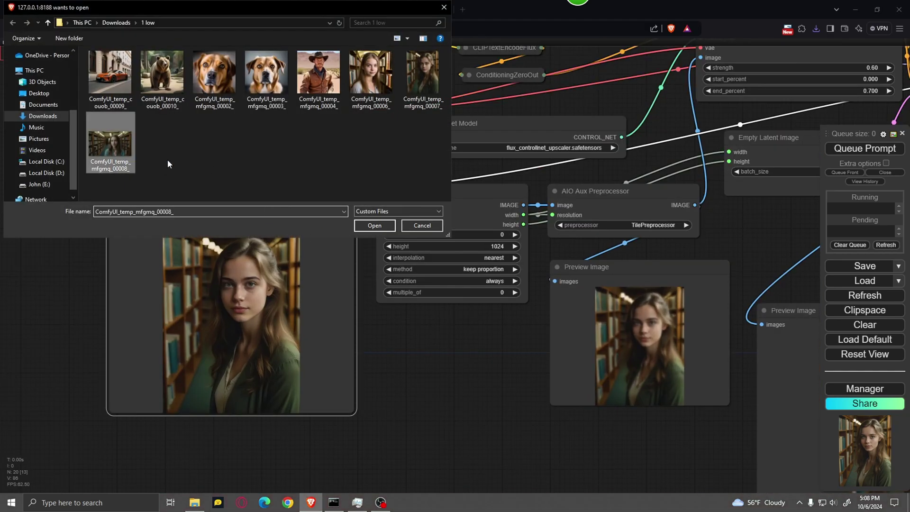
click(374, 226)
Step: Queue the run with Ctrl+Enter and watch sampling progress in the console
scroll(329, 371, up, 3)
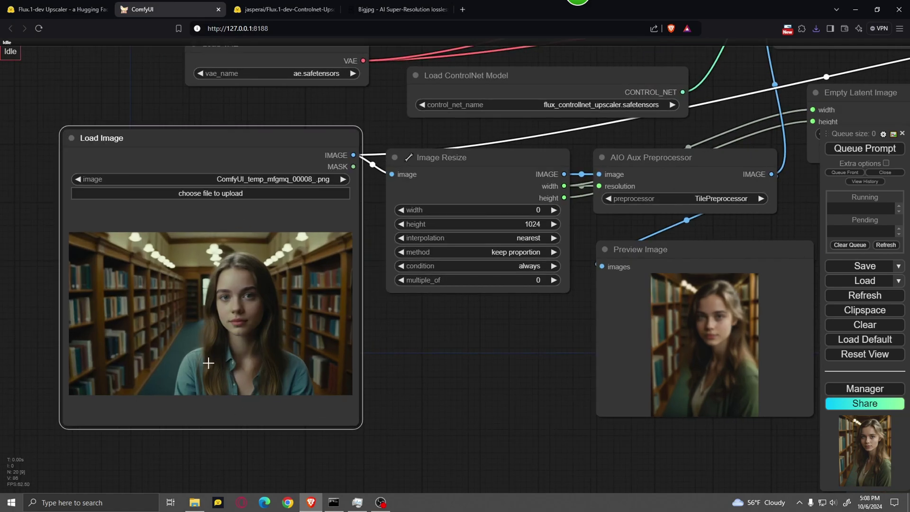
scroll(491, 328, up, 2)
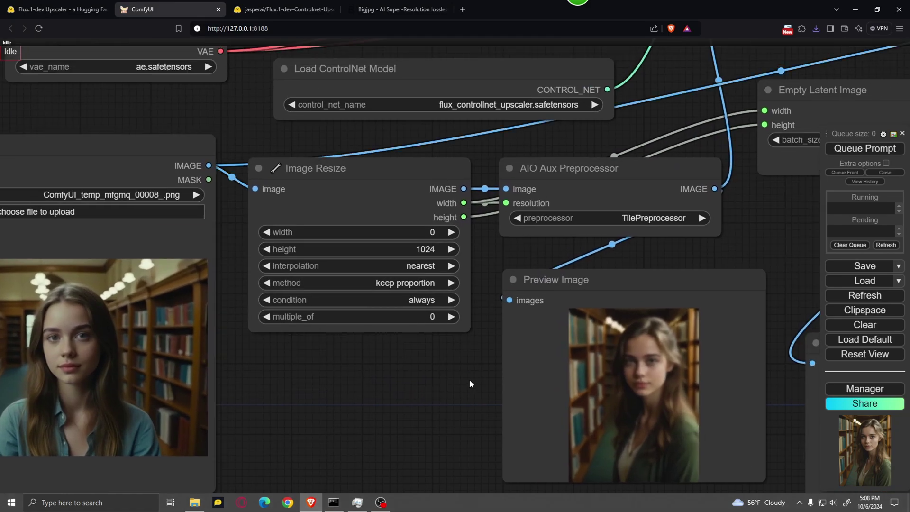
scroll(469, 380, down, 3)
key(ctrl+Return)
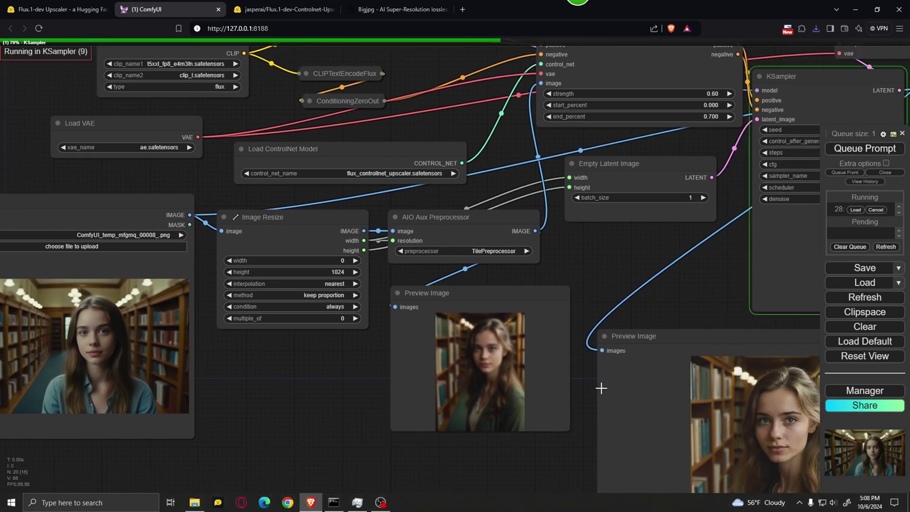
scroll(547, 456, down, 3)
drag(548, 456, 387, 420)
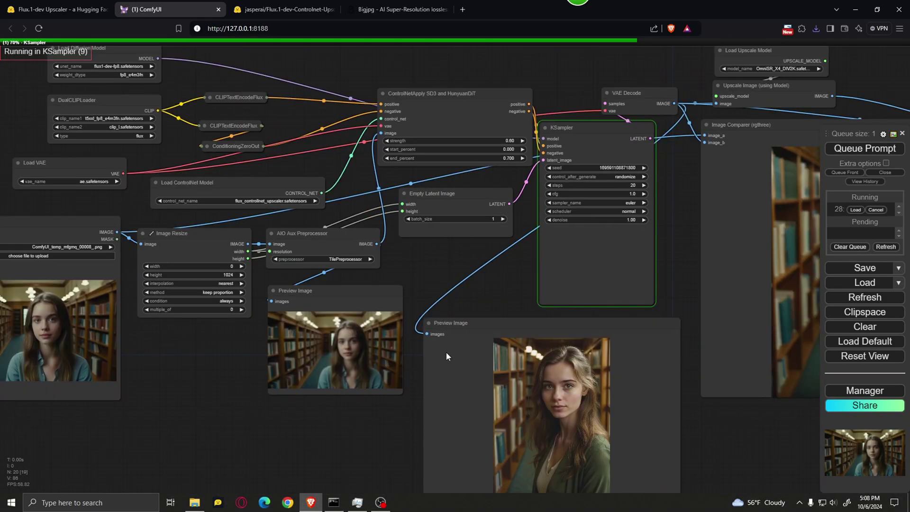
click(334, 502)
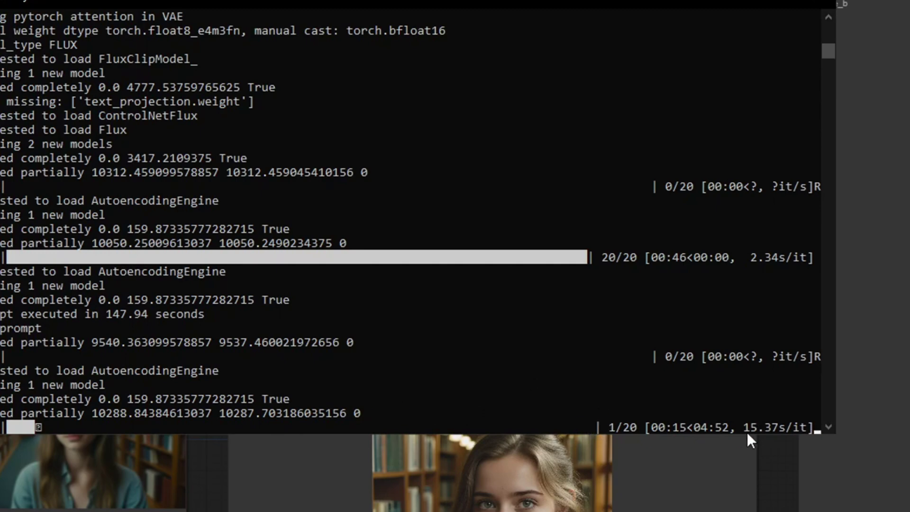
Step: Minimize the console and set Image Resize to width 1024, height 0
click(739, 4)
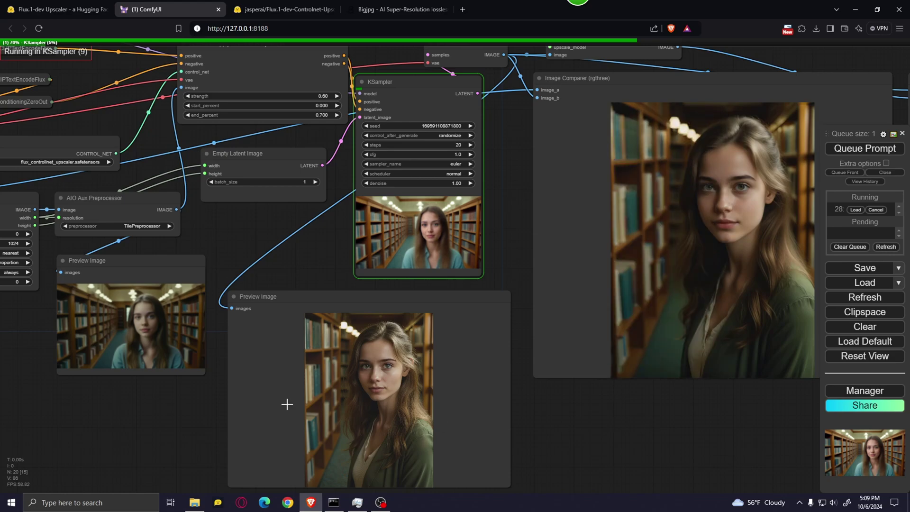
drag(223, 401, 585, 412)
scroll(265, 218, up, 5)
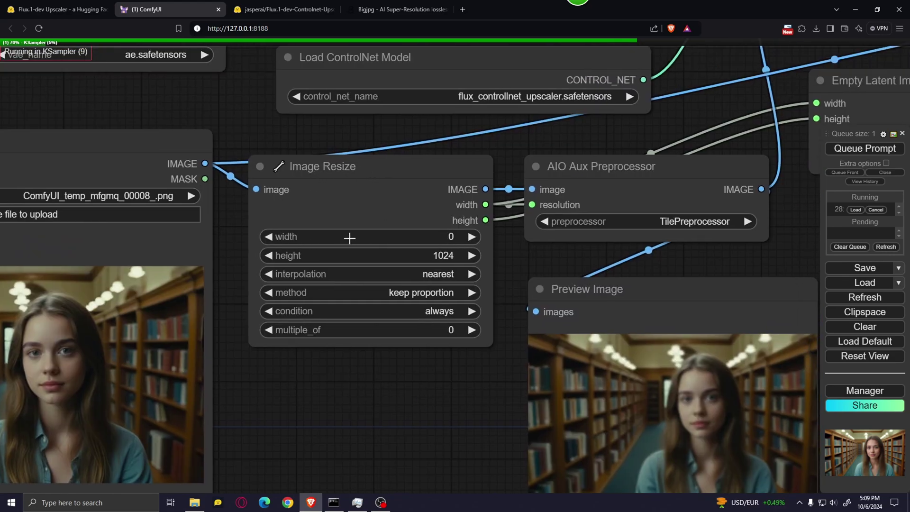
click(436, 237)
text(1024)
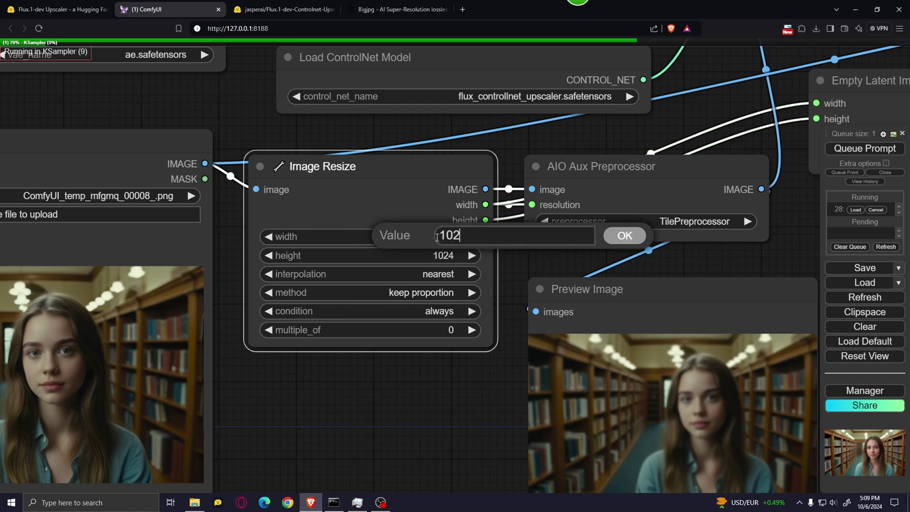
click(640, 237)
click(453, 255)
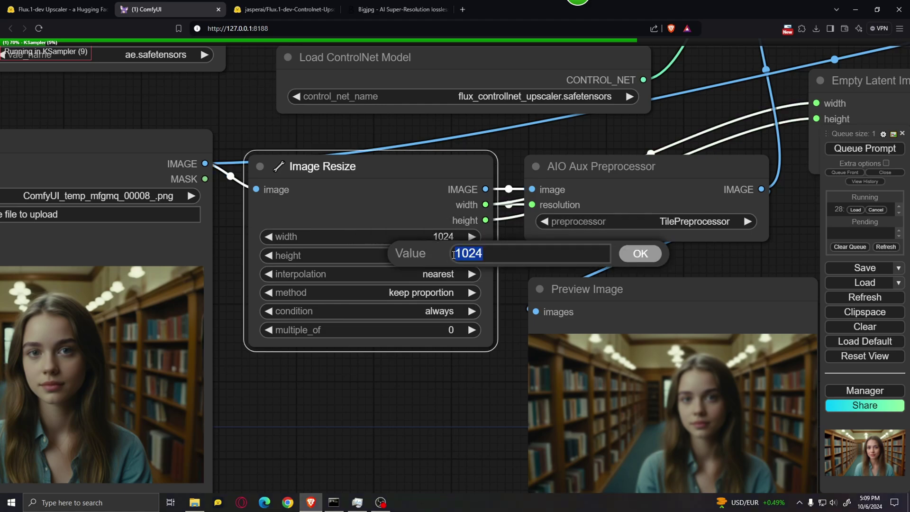
text(0)
click(655, 261)
Step: Rerun the upscale and pan to the finished wide library portrait
scroll(592, 182, down, 3)
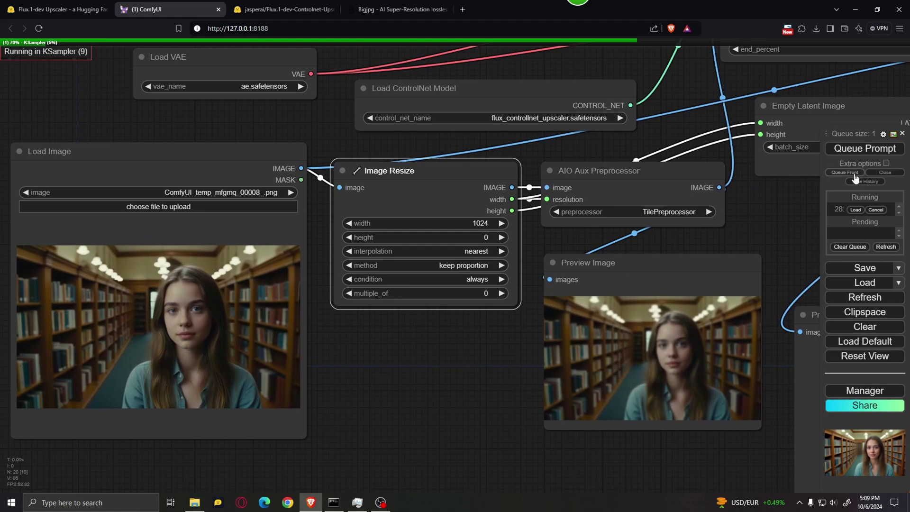
click(865, 148)
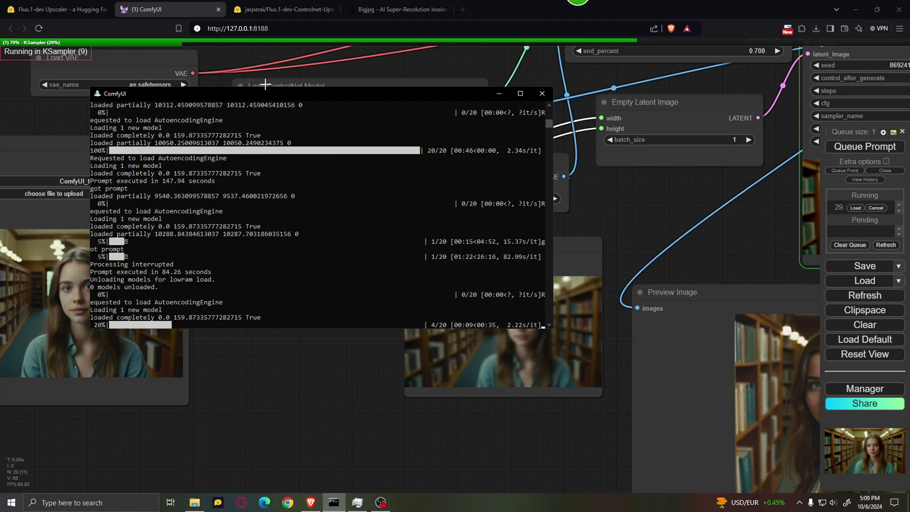
drag(344, 398, 252, 388)
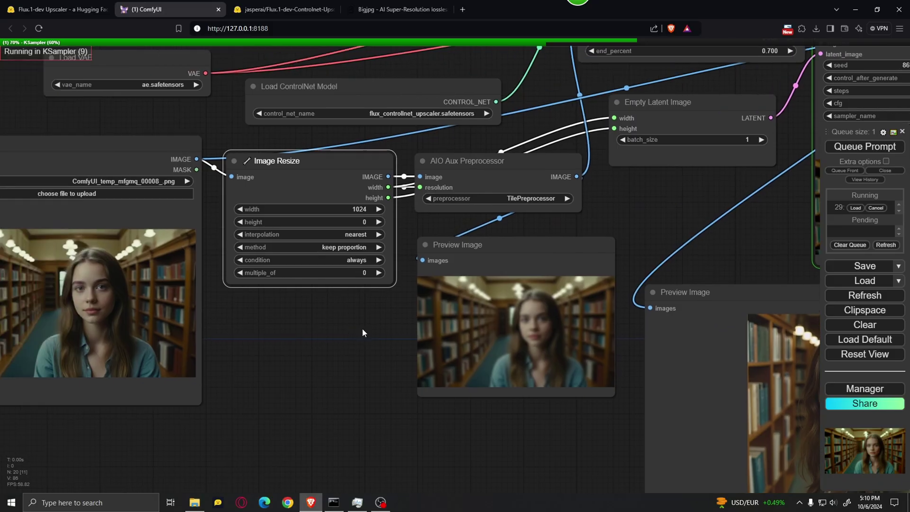
drag(362, 328, 462, 337)
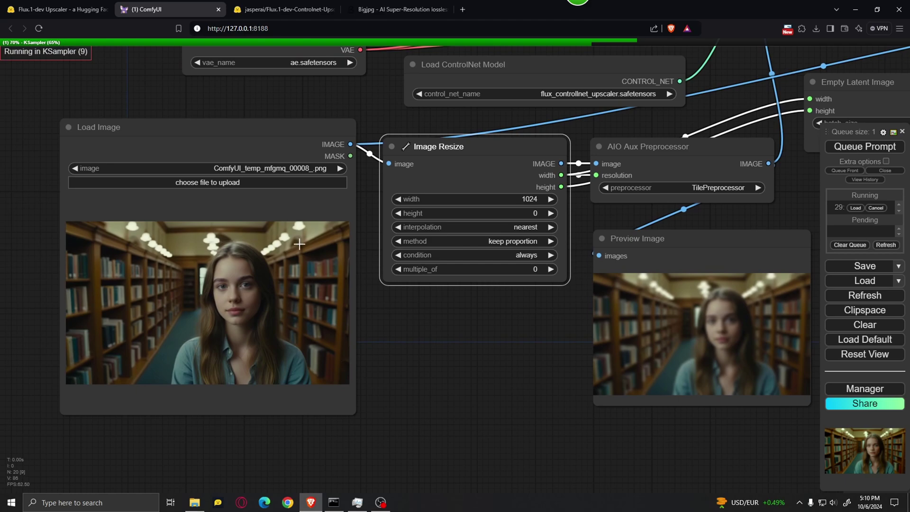
scroll(449, 328, up, 3)
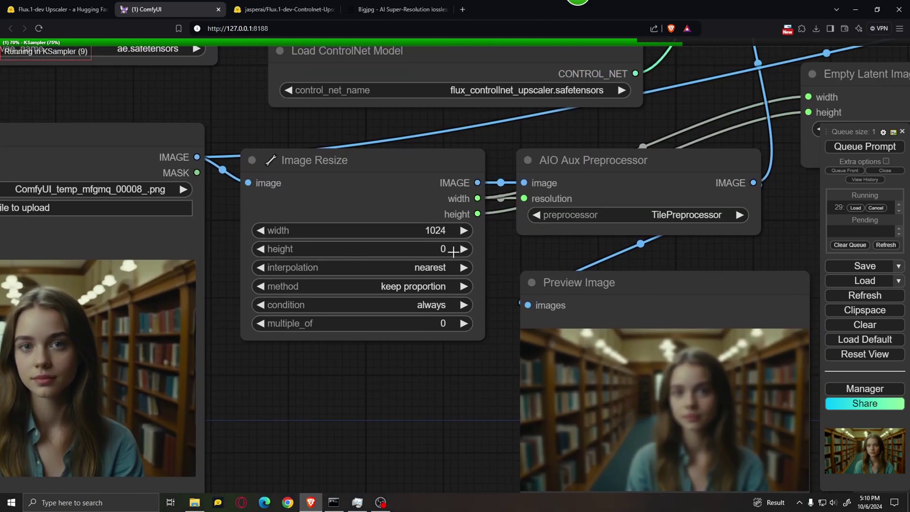
scroll(425, 365, down, 3)
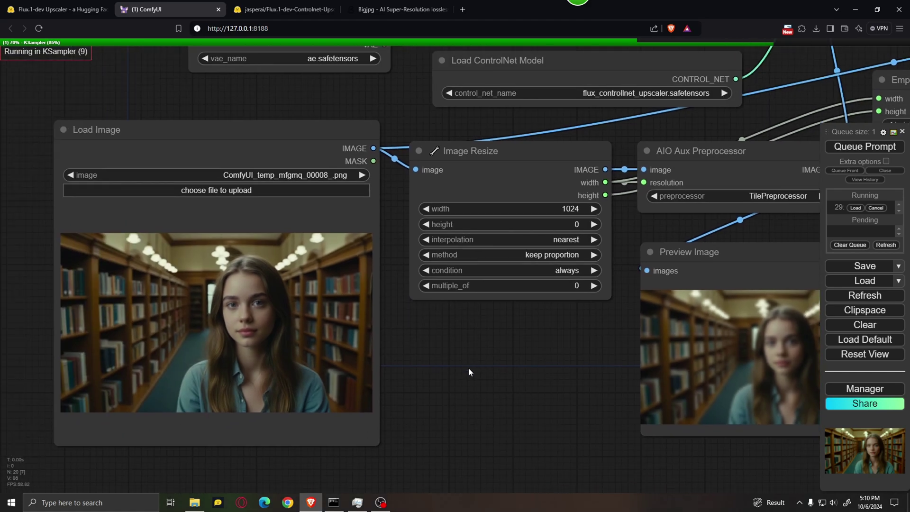
scroll(527, 336, up, 3)
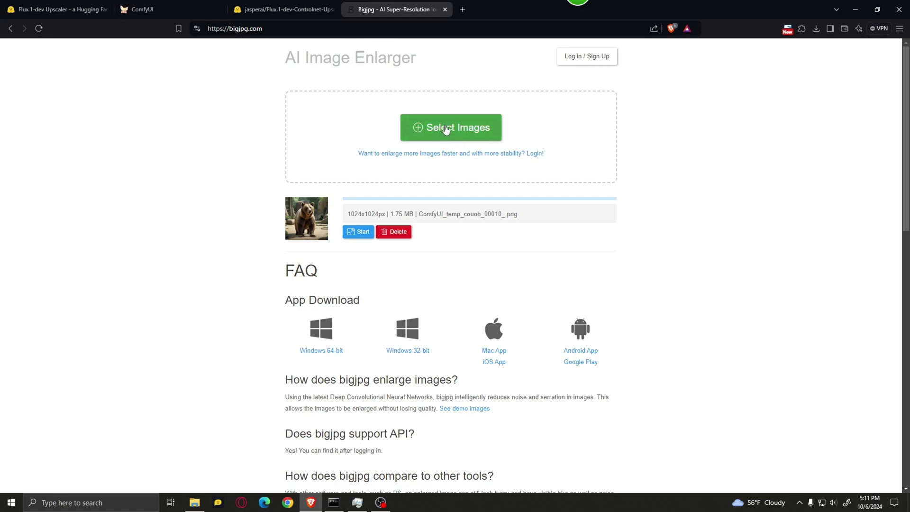
Step: Start a 4x Artwork enlargement of the bear image with no noise reduction
click(358, 232)
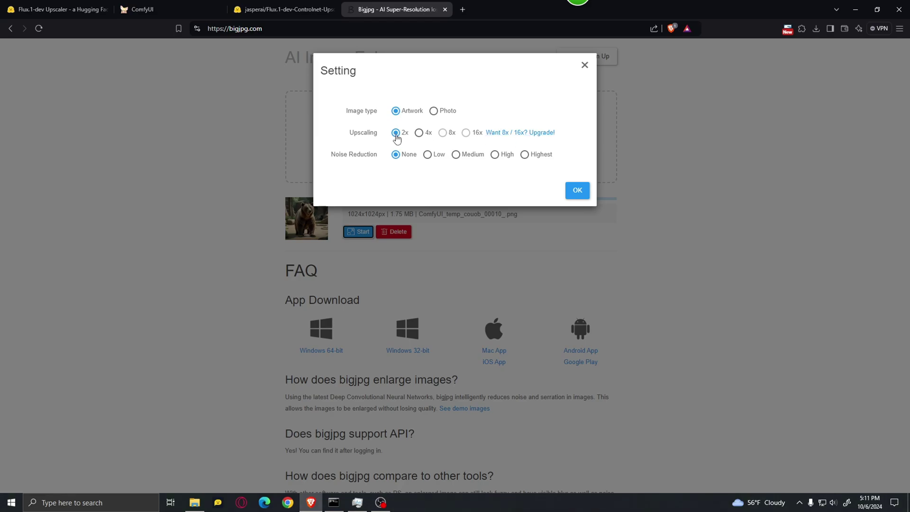
click(420, 134)
click(576, 191)
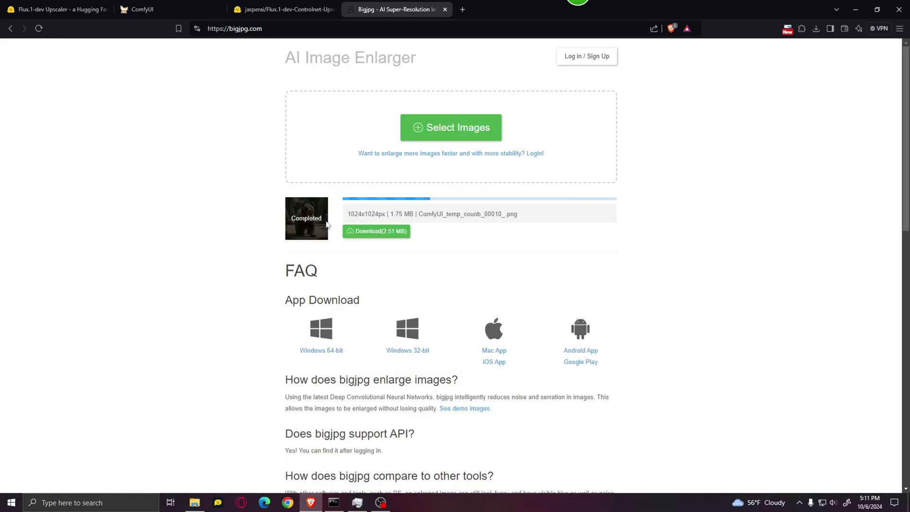
Step: Download the enlarged bear image to Downloads as ComfyUI_temp_couob_00010_ (1).png
click(401, 233)
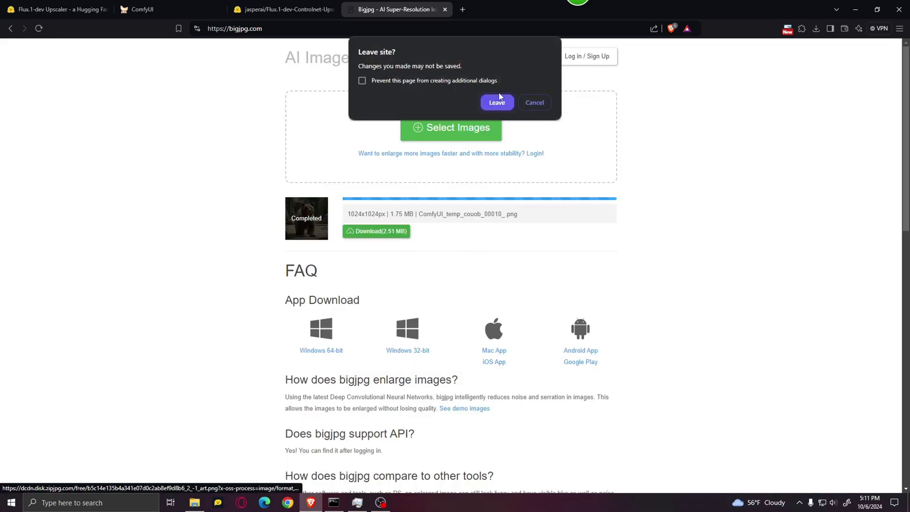
click(498, 101)
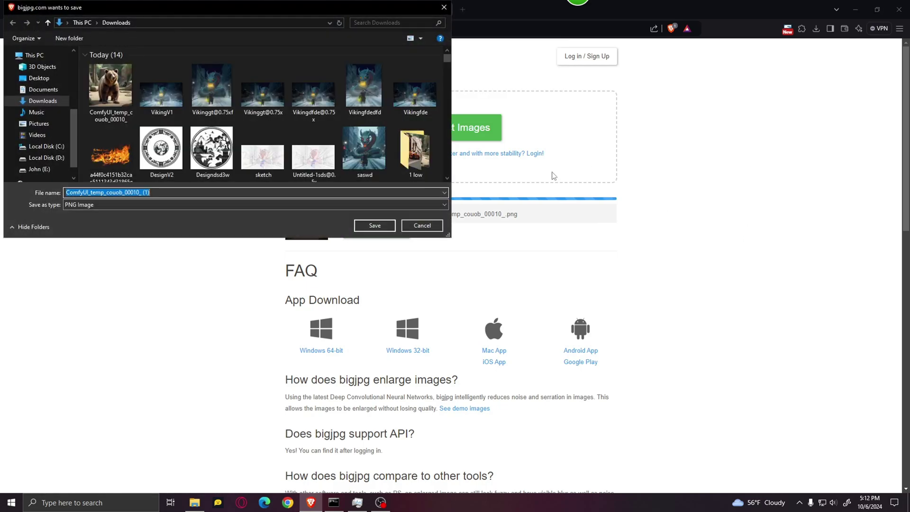
click(375, 226)
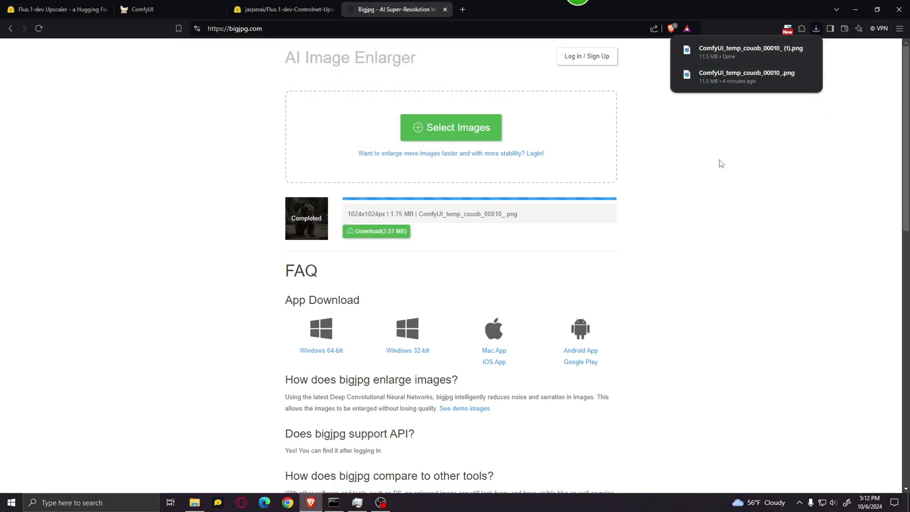